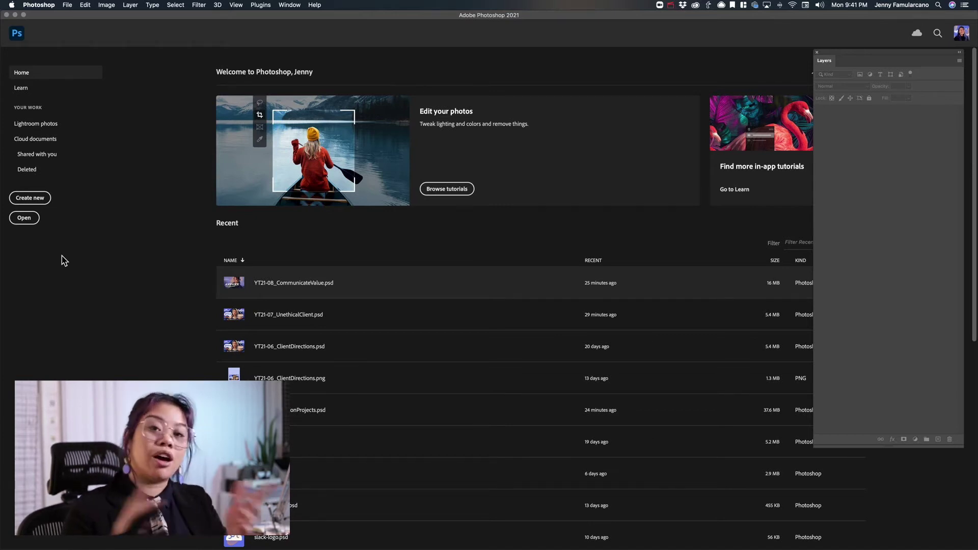
- Create a new 1280 x 720 px document at 72 ppi named YT21-09 and move the Layers panel nearer the canvas
left_click(30, 199)
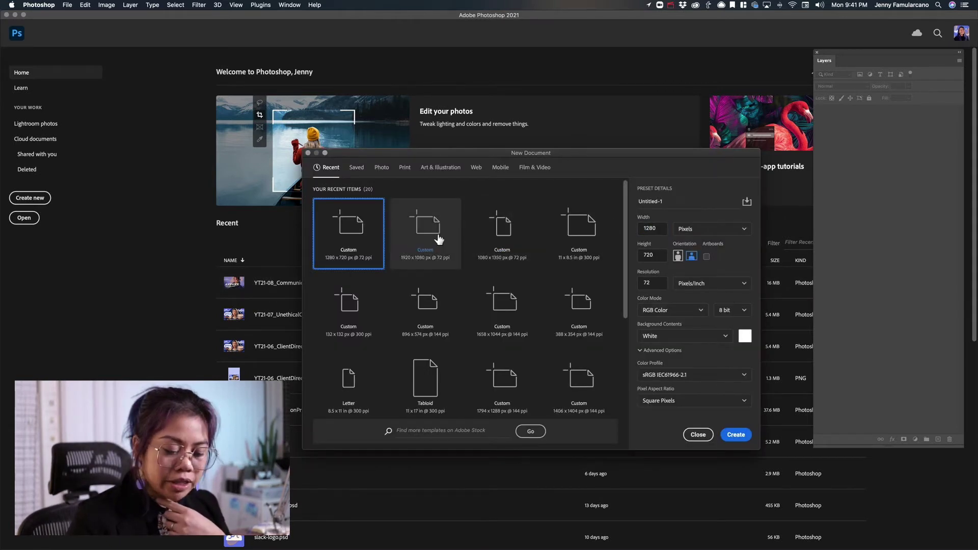
left_click(675, 201)
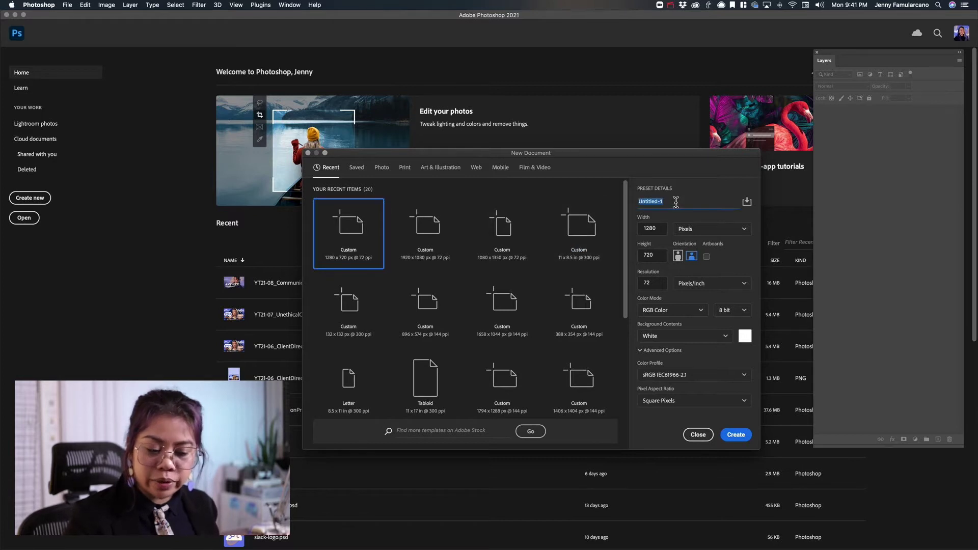
type("YT21-09")
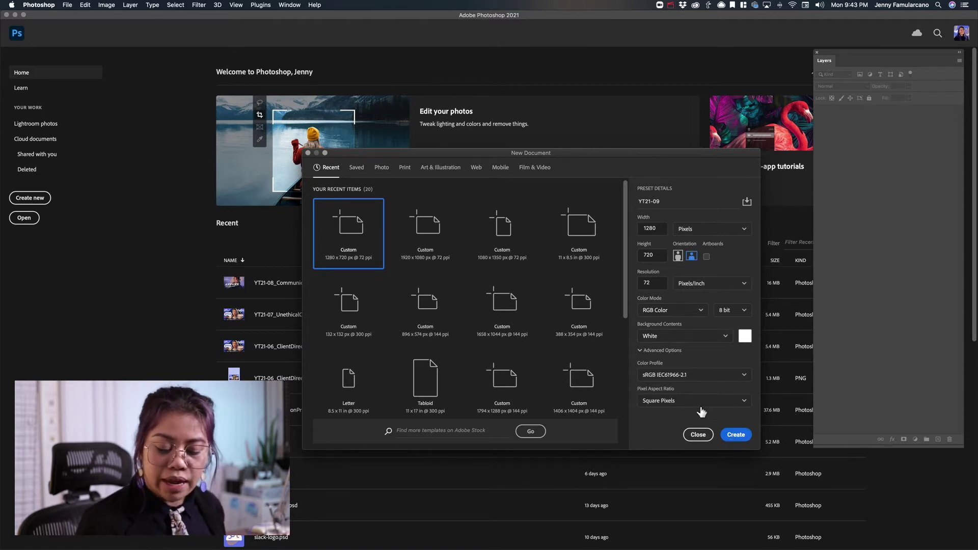
left_click(737, 435)
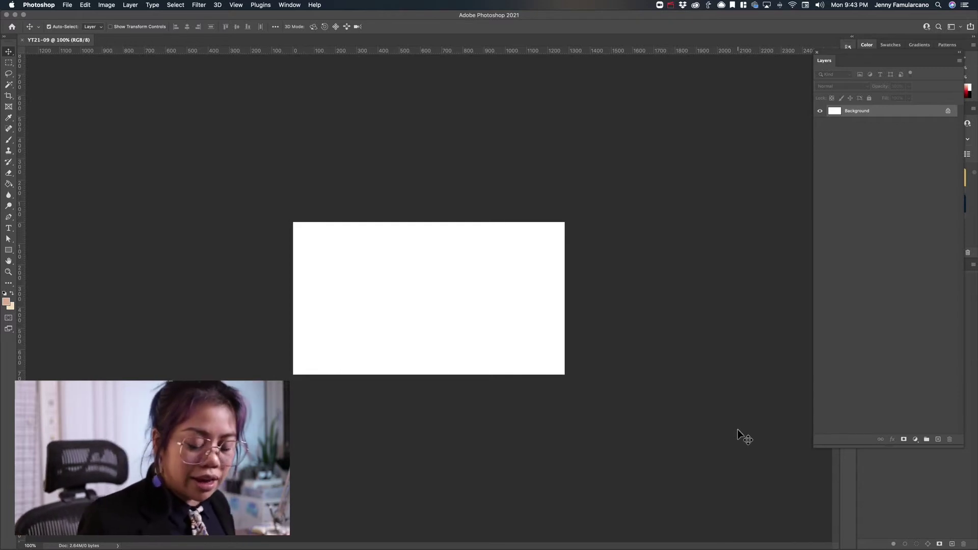
left_click_drag(889, 62, 681, 92)
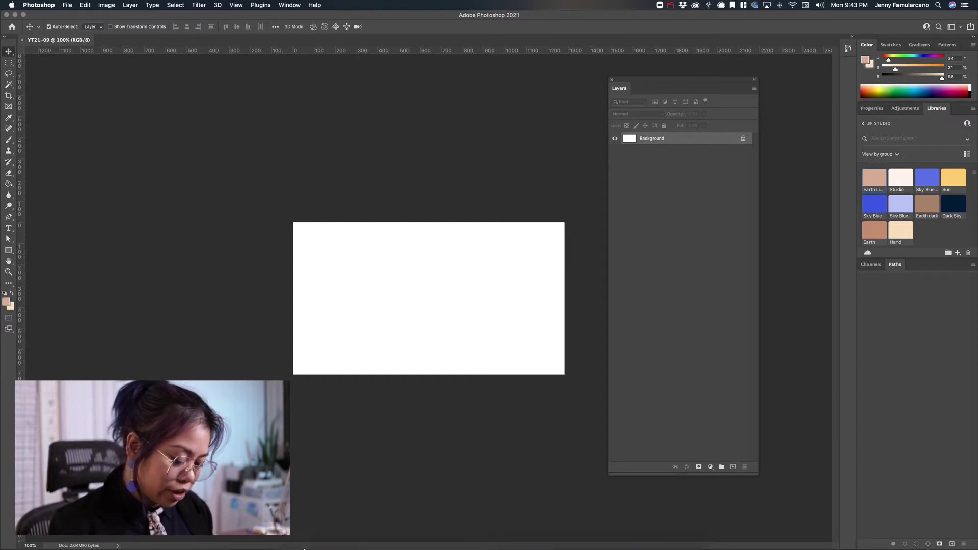
- Switch to Finder and place the IMG_2126 portrait from the Desktop folder into the YT21-09 document
left_click(288, 543)
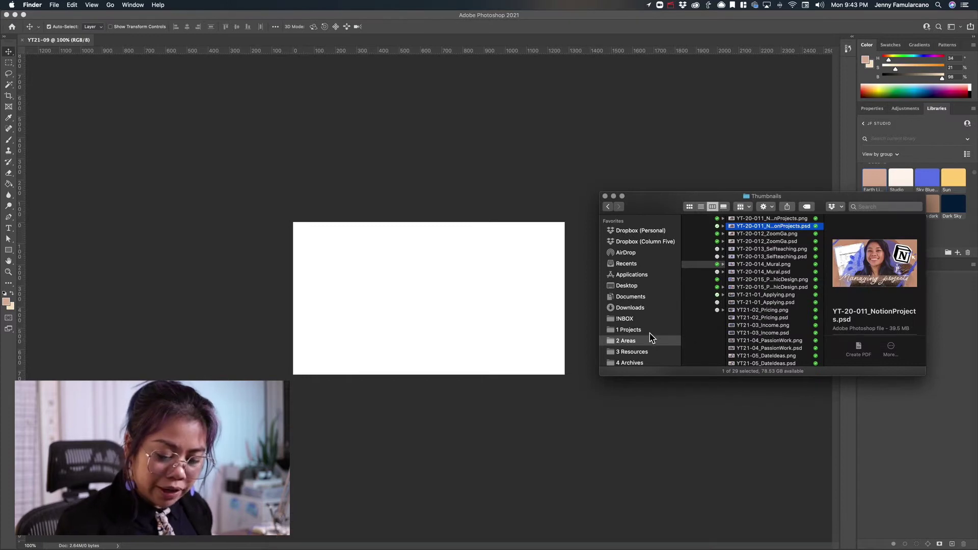
left_click(646, 298)
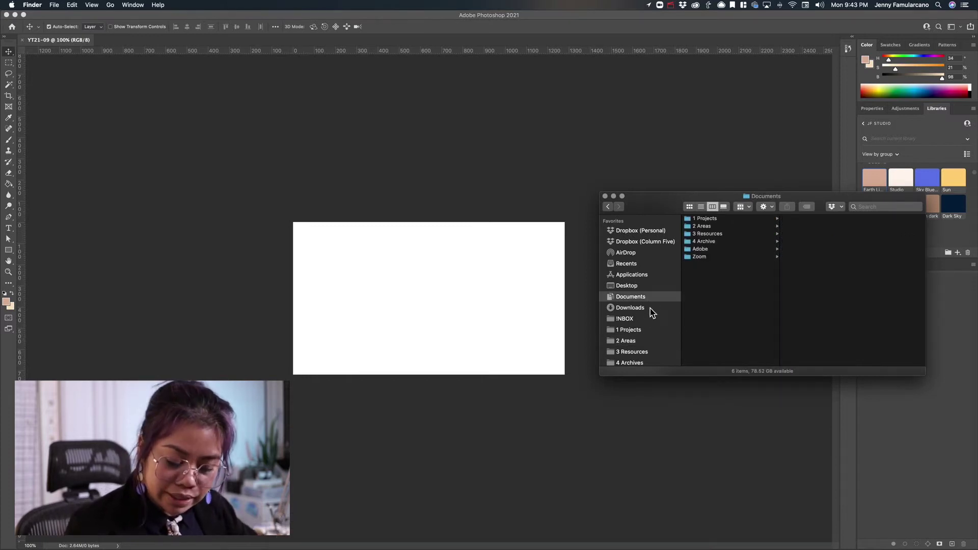
left_click(650, 286)
left_click_drag(727, 227, 473, 302)
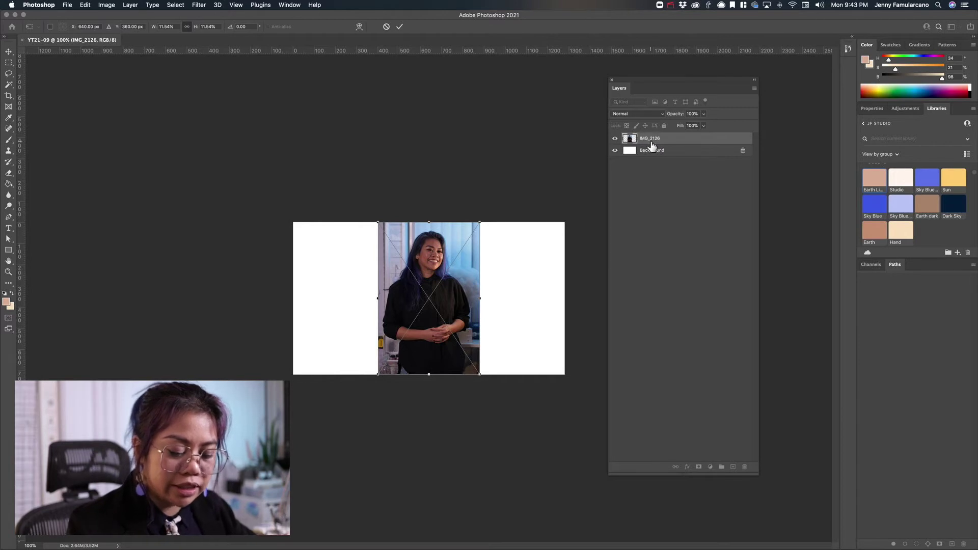
- Enlarge and reposition the placed portrait so it fills the whole canvas with the head and shoulders in frame
left_click_drag(479, 375, 589, 163)
left_click_drag(537, 267, 545, 289)
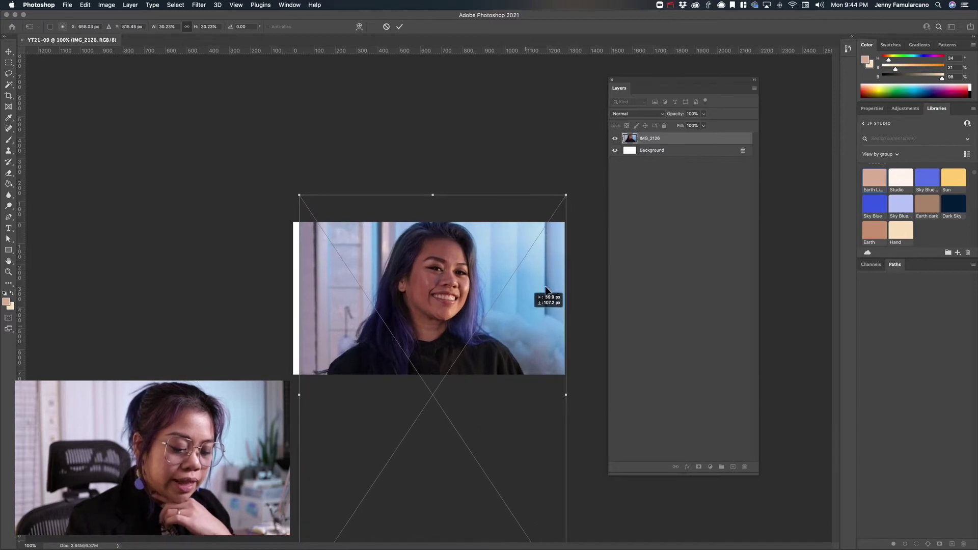
left_click_drag(566, 195, 580, 185)
left_click_drag(539, 325, 530, 342)
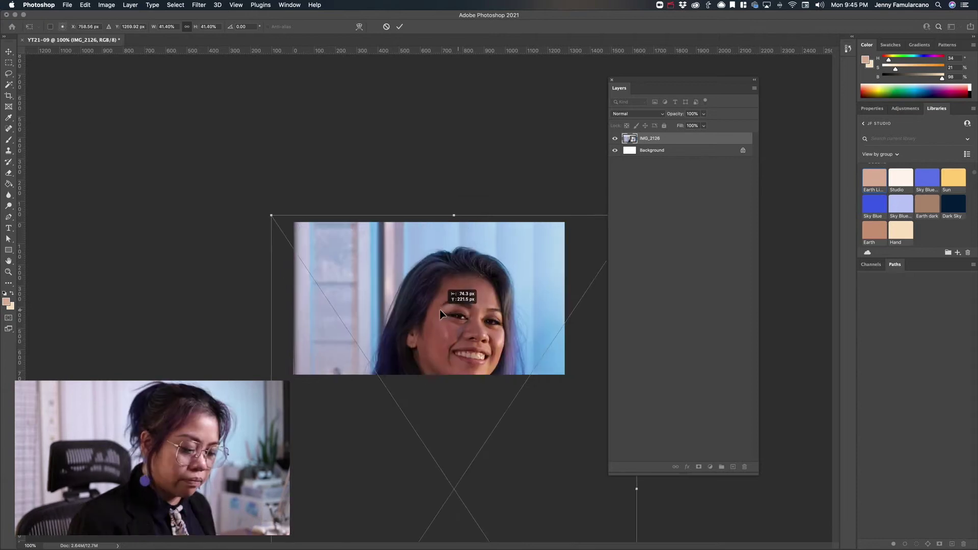
left_click_drag(439, 309, 436, 307)
left_click_drag(266, 212, 345, 327)
left_click_drag(494, 390, 469, 287)
left_click_drag(573, 200, 564, 213)
left_click_drag(552, 248, 556, 240)
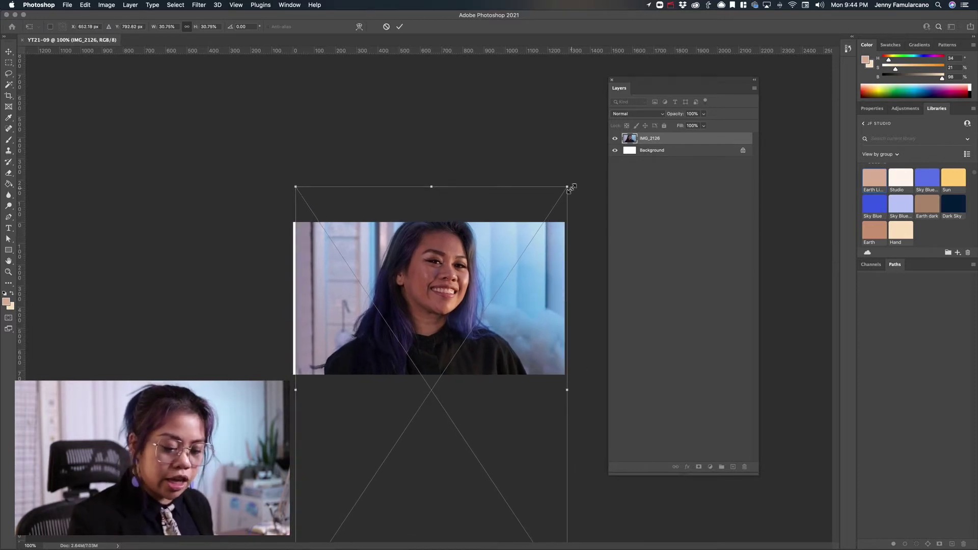
left_click_drag(569, 188, 567, 198)
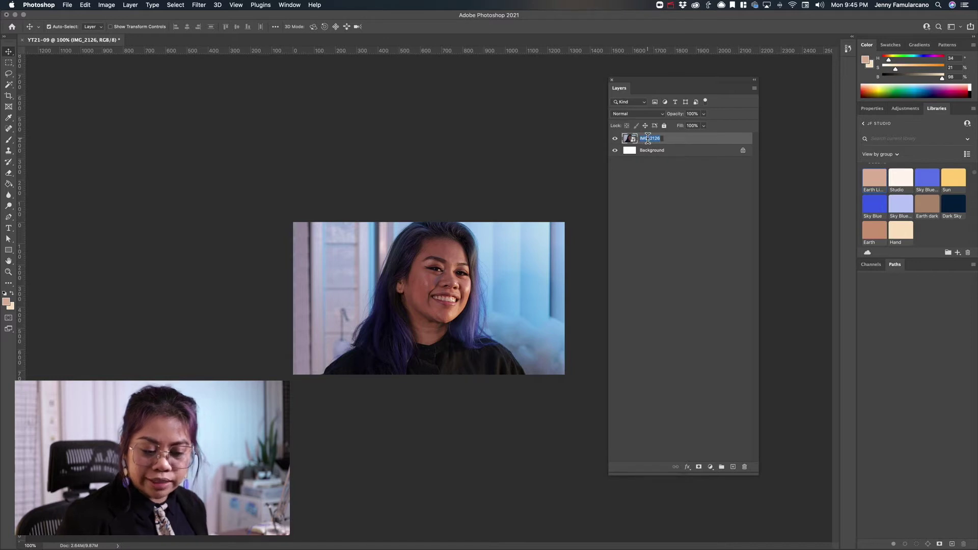
- Rename the portrait layer PHOTO and give it a layer mask filled with black using the Paint Bucket
type("PHOTO")
key("Return")
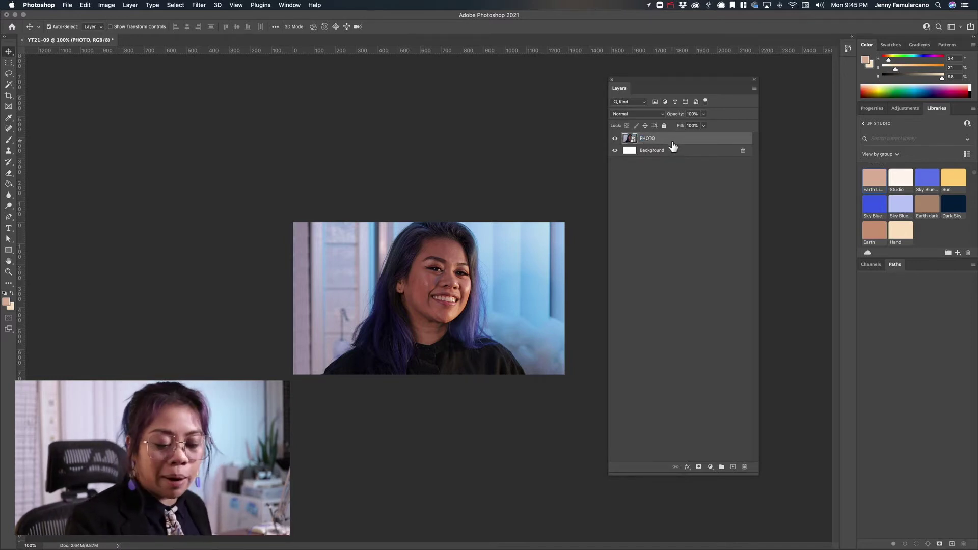
left_click(699, 468)
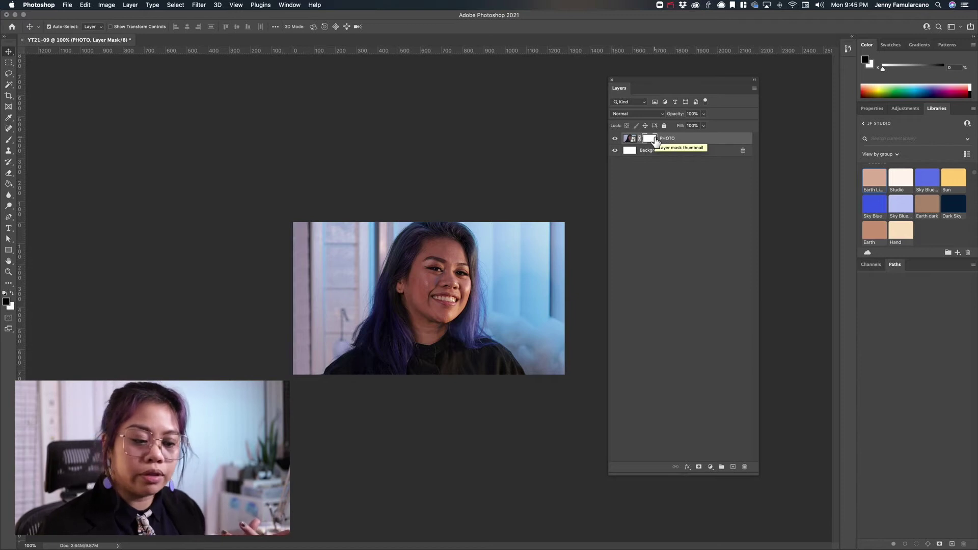
left_click(9, 184)
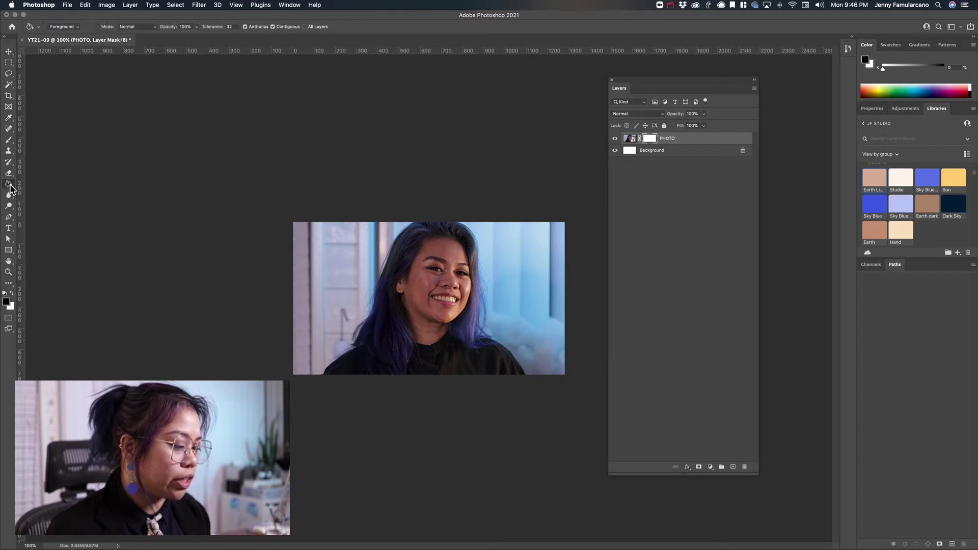
left_click(316, 252)
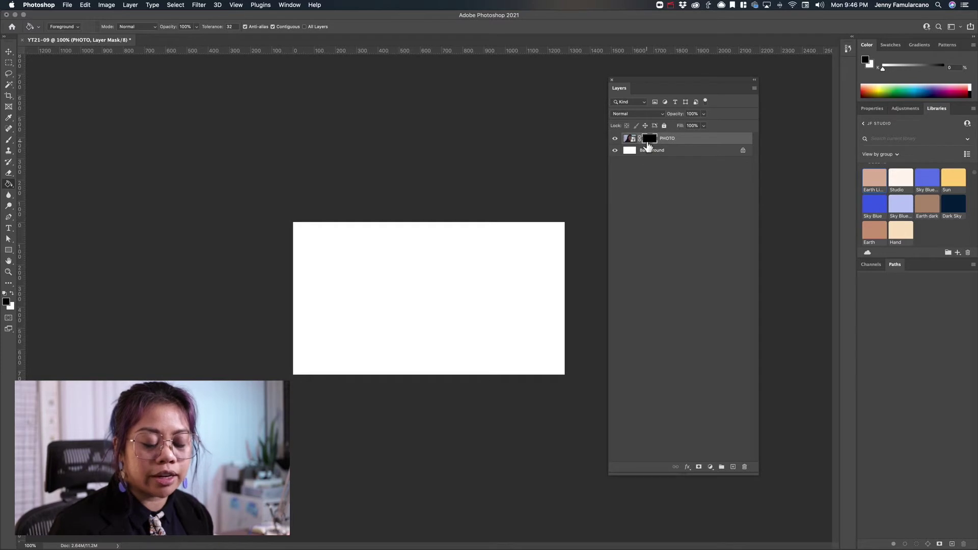
- Paint white on the PHOTO layer's mask with the Brush to reveal the face and the area around it
left_click(9, 140)
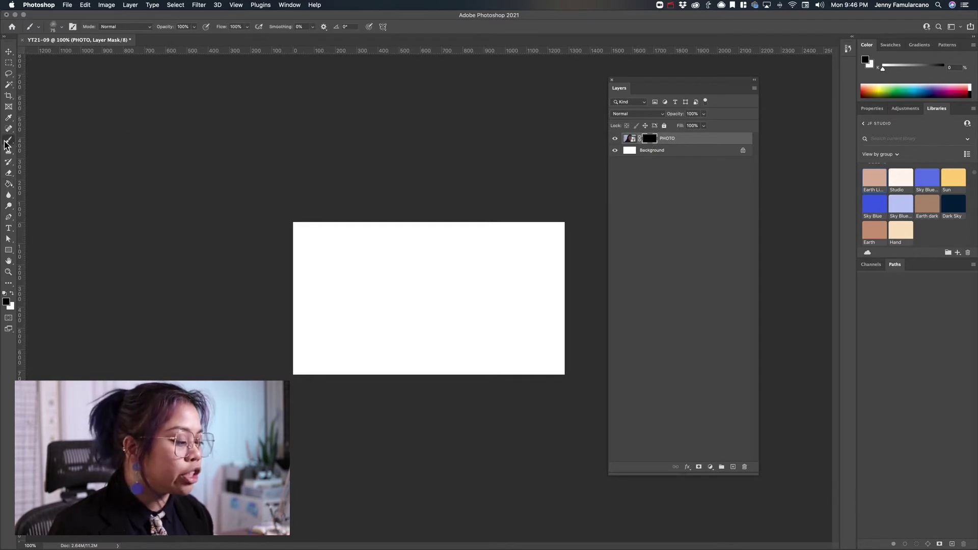
left_click(10, 295)
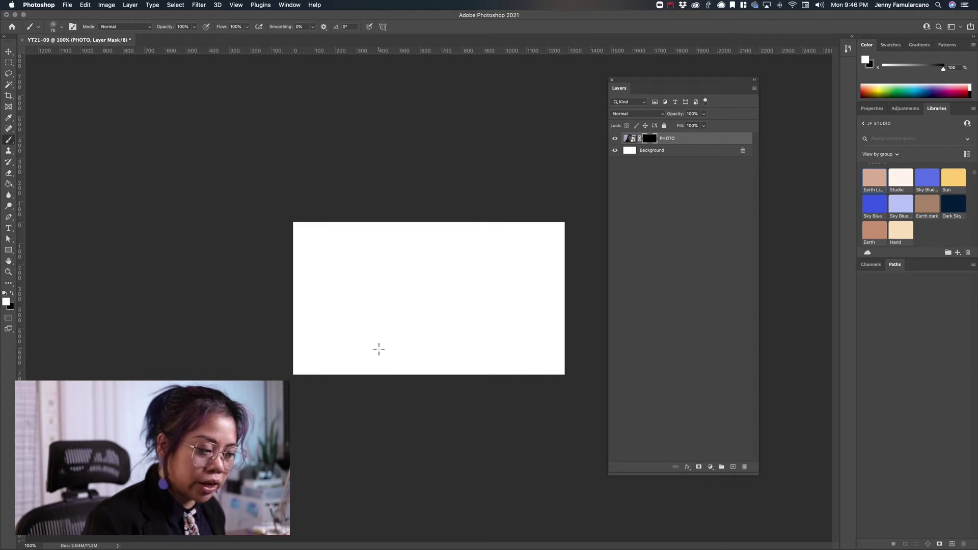
mouse_move(349, 357)
left_mouse_down()
mouse_move(507, 248)
mouse_move(408, 315)
mouse_move(474, 255)
mouse_move(405, 313)
mouse_move(484, 280)
mouse_move(458, 316)
mouse_move(443, 267)
mouse_move(398, 277)
mouse_move(433, 255)
mouse_move(407, 321)
mouse_move(495, 294)
mouse_move(438, 347)
mouse_move(473, 285)
mouse_move(492, 281)
left_mouse_up()
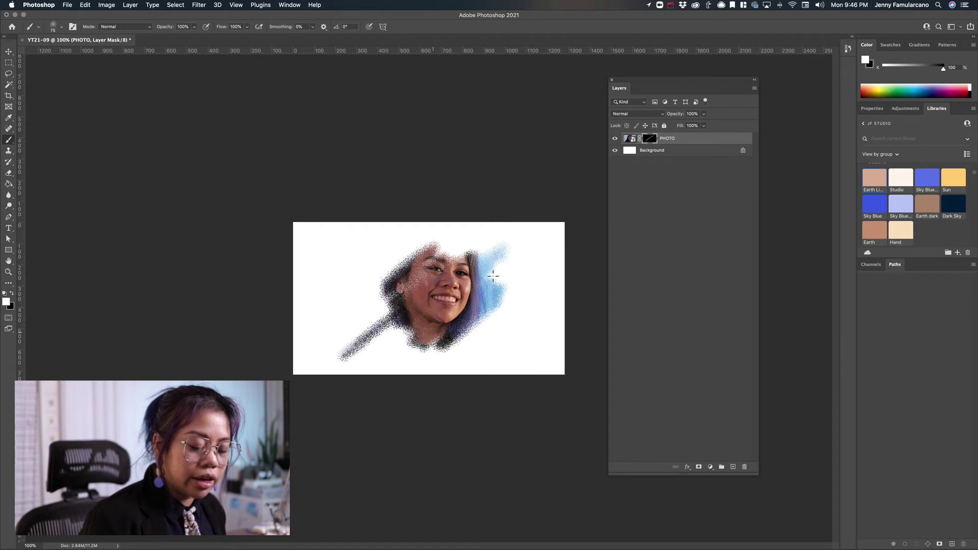
mouse_move(429, 274)
left_mouse_down()
mouse_move(392, 300)
mouse_move(433, 270)
mouse_move(387, 255)
mouse_move(485, 289)
left_mouse_up()
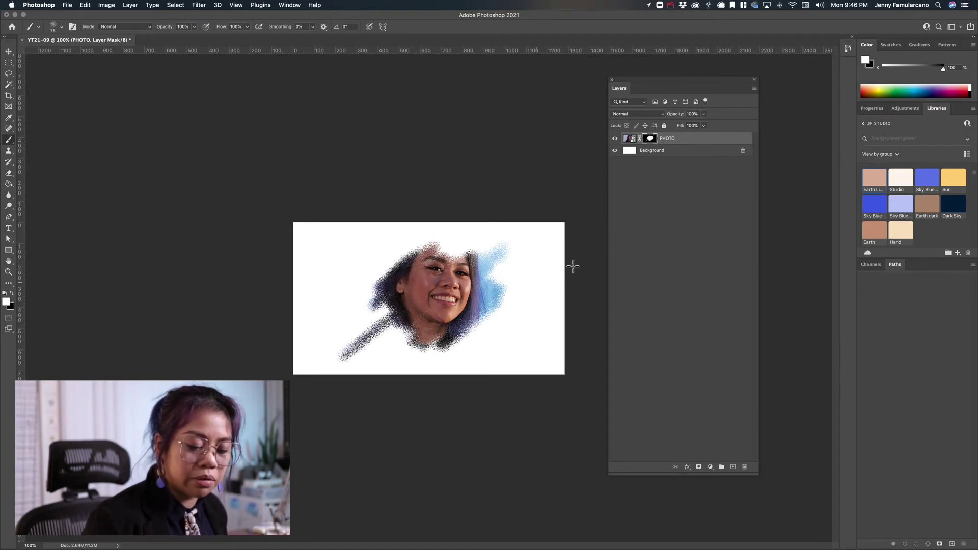
- Disable the PHOTO layer's mask to show the full image and enable it again
right_click(650, 139)
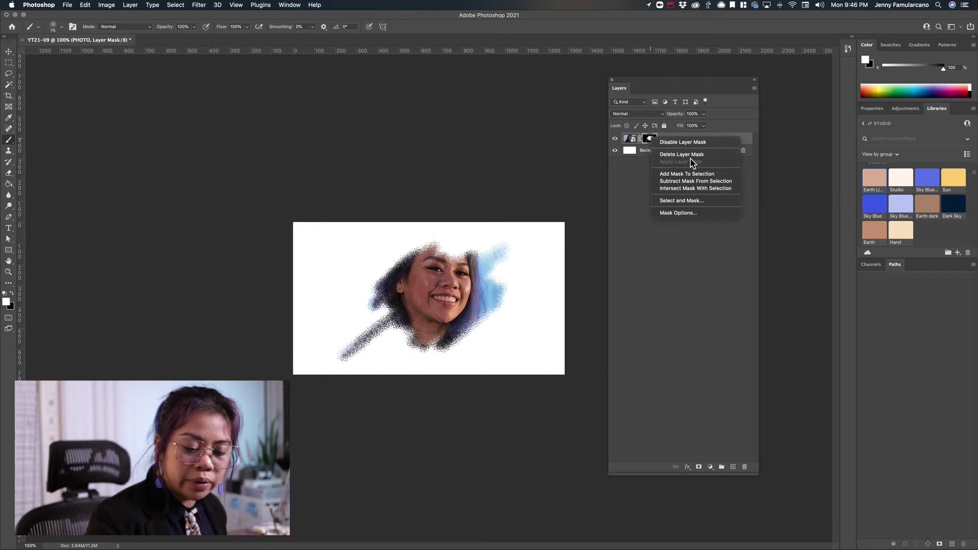
right_click(646, 138)
right_click(646, 137)
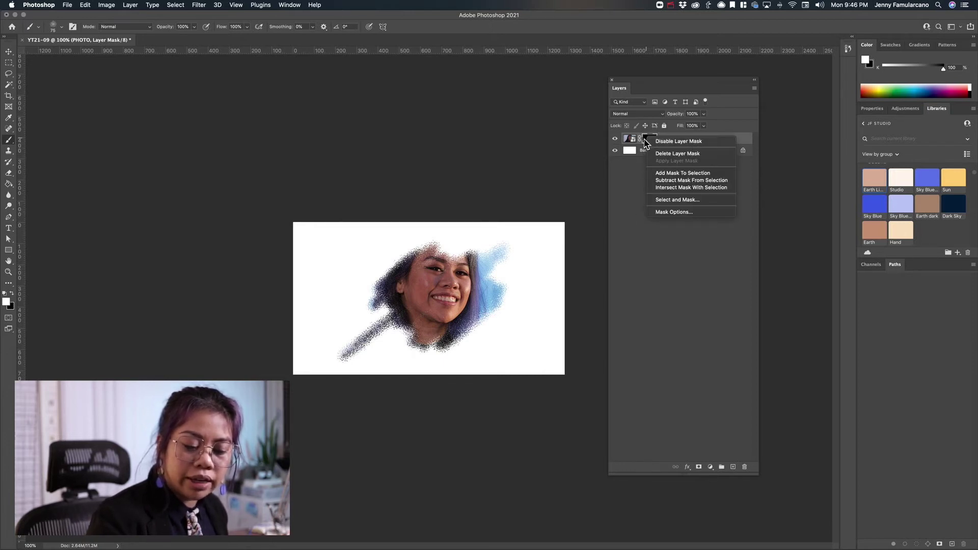
left_click(699, 143)
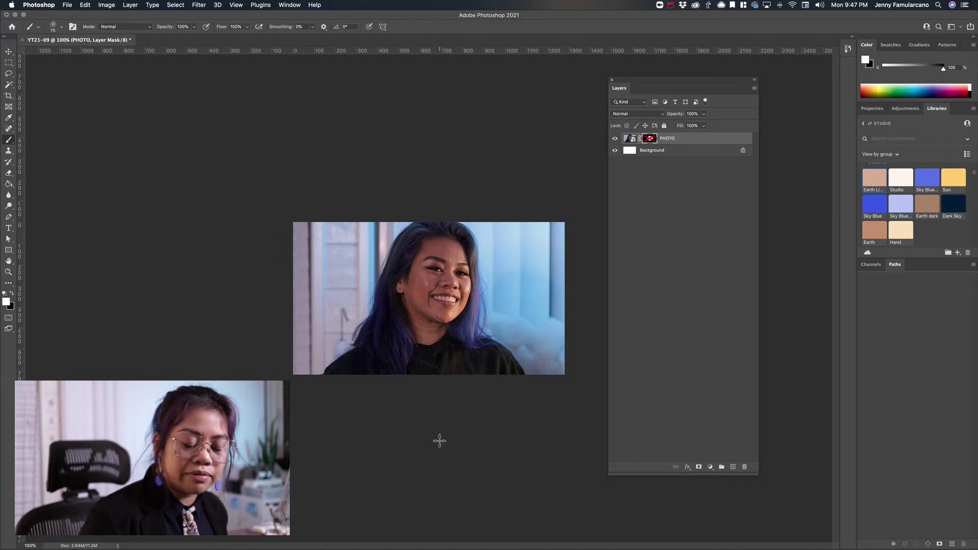
right_click(653, 141)
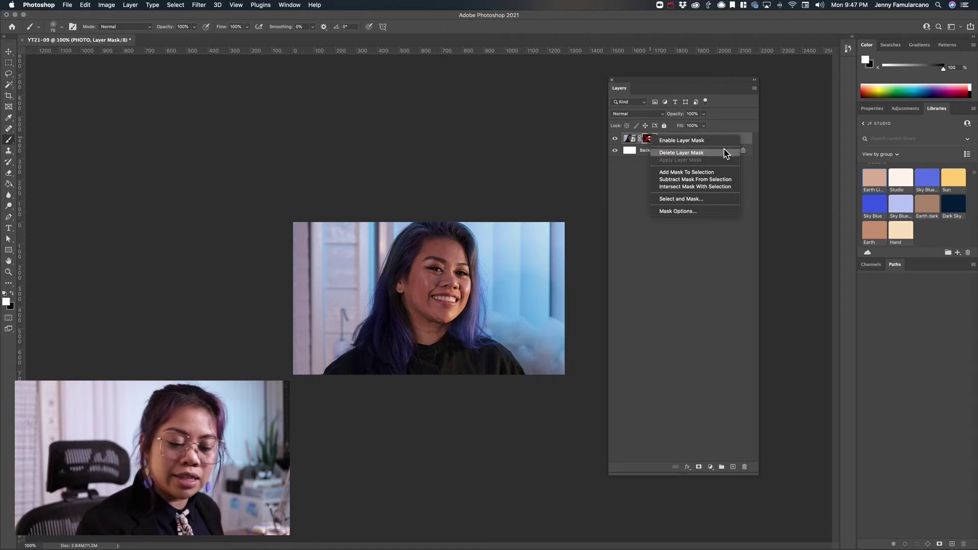
left_click(692, 143)
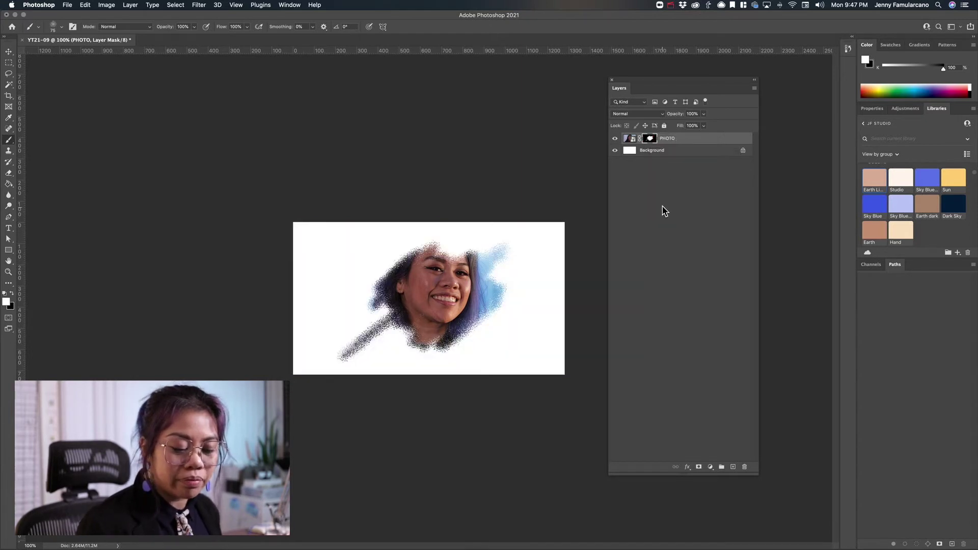
- Unlink the mask from the PHOTO layer and move the image independently inside the masked area
right_click(652, 138)
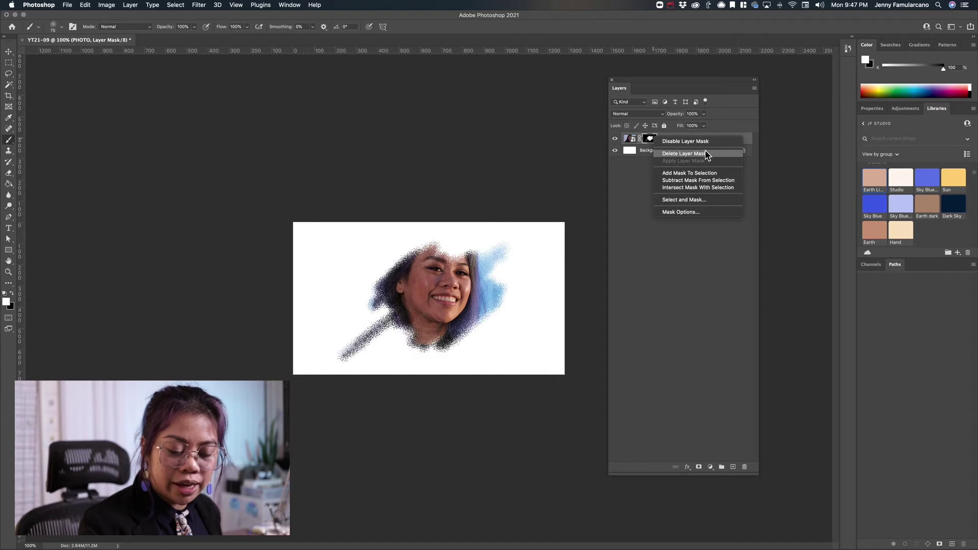
left_click(650, 143)
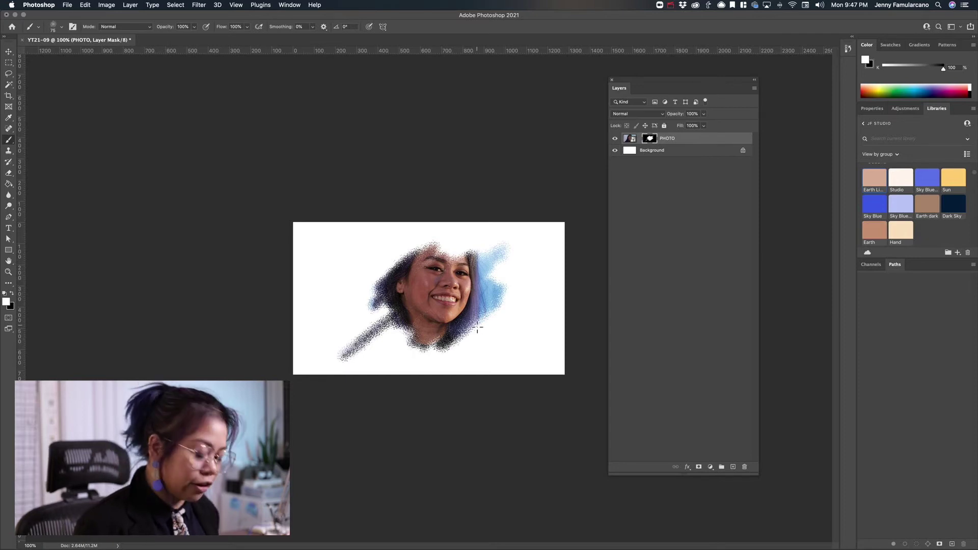
key("v")
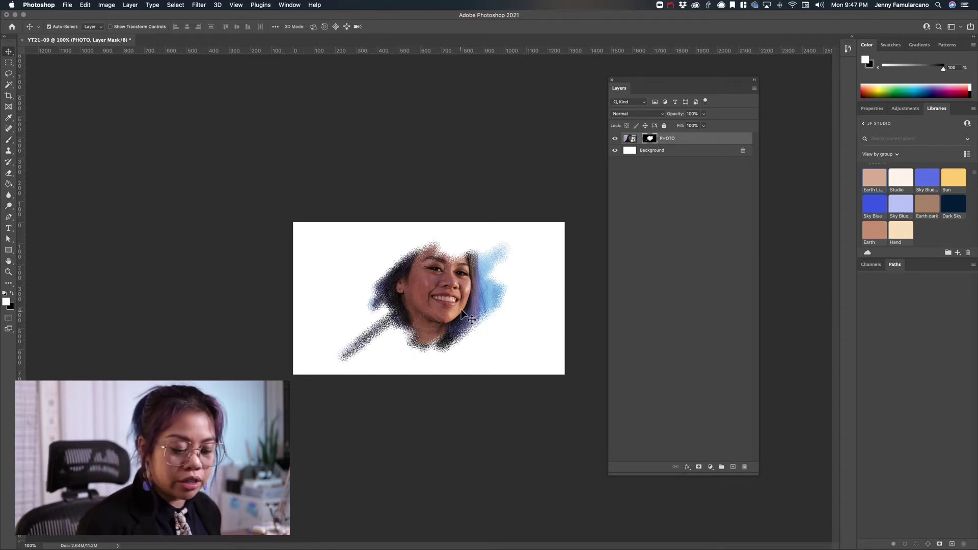
left_click(631, 143)
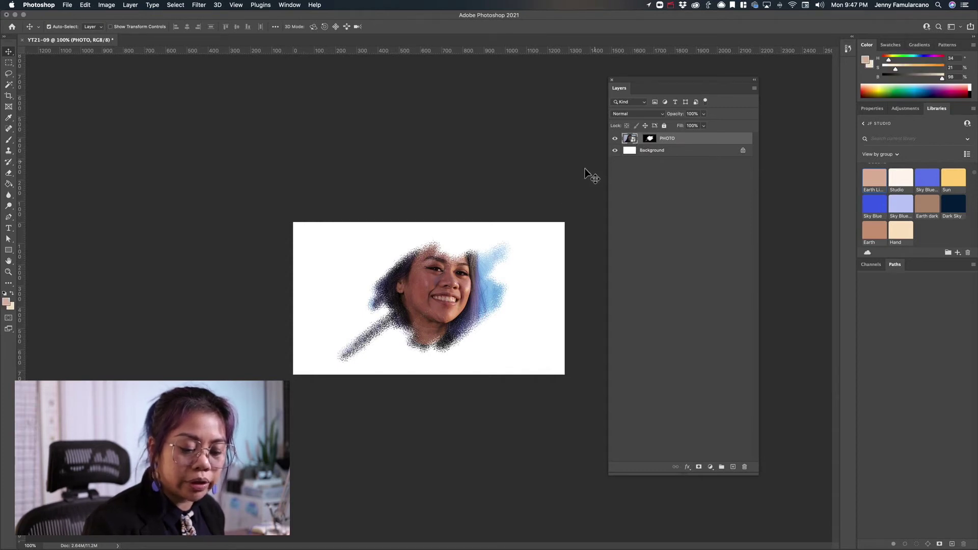
left_click_drag(420, 318, 573, 238)
key("super+t")
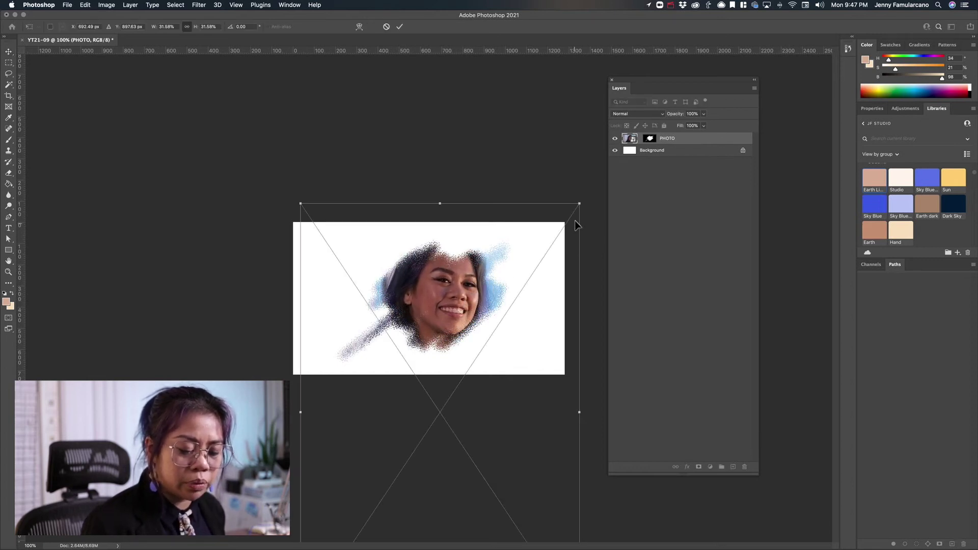
left_click_drag(579, 204, 528, 310)
key("Escape")
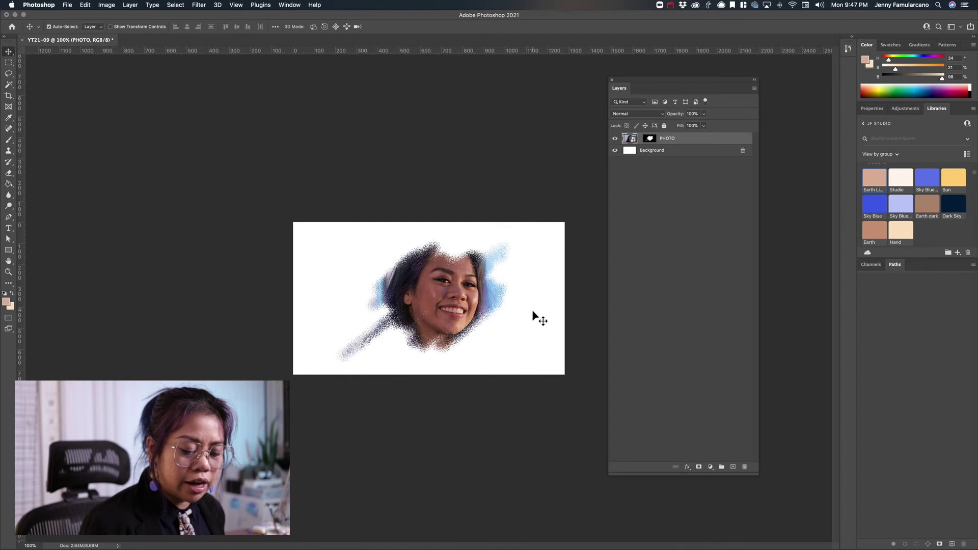
- Scale the unlinked photo down to about 20%, position the face inside the masked shape, and disable the layer mask
key("super+t")
left_click_drag(579, 204, 520, 284)
left_click_drag(533, 218, 499, 306)
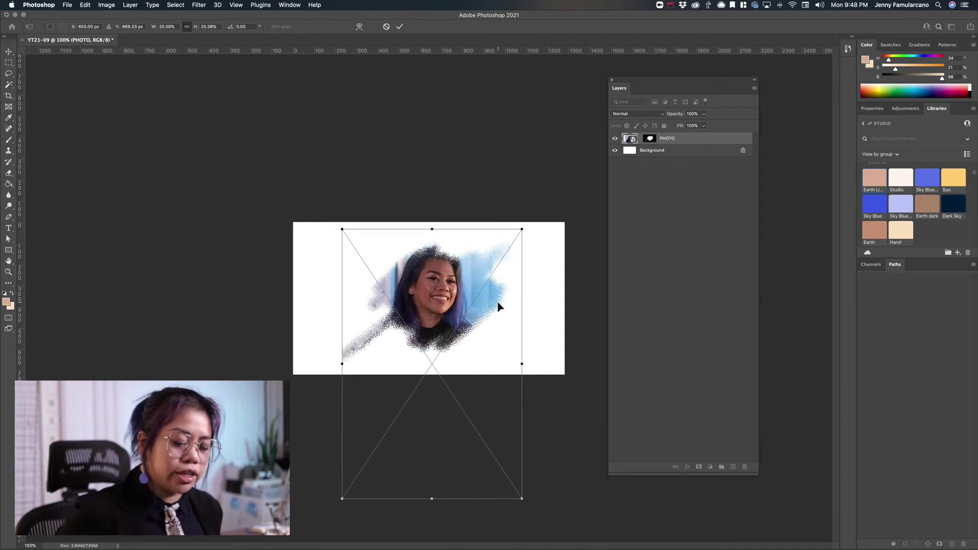
key("Return")
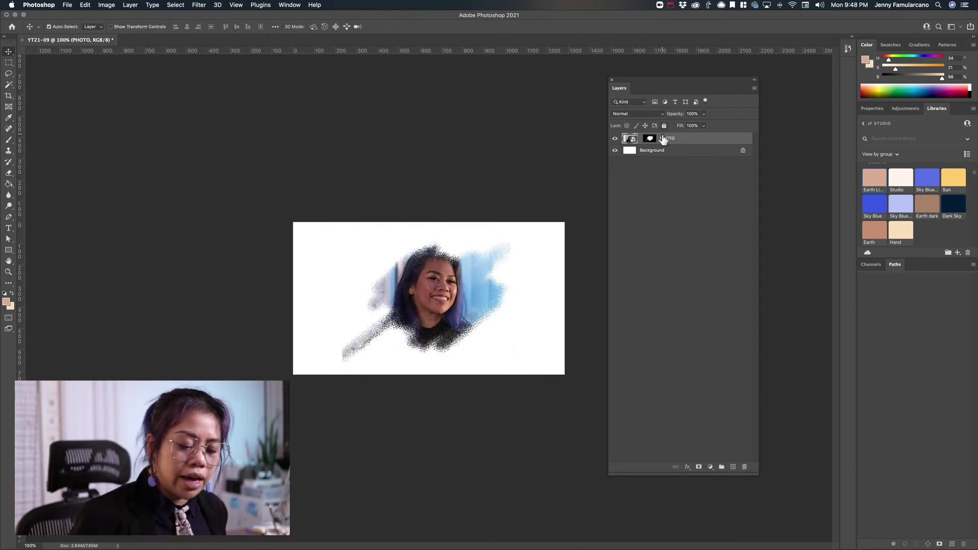
right_click(647, 140)
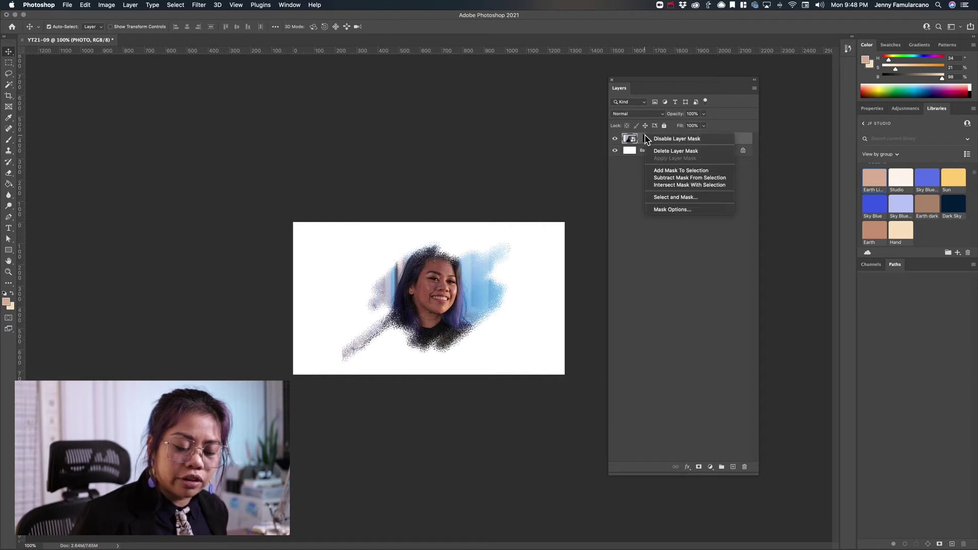
left_click(654, 140)
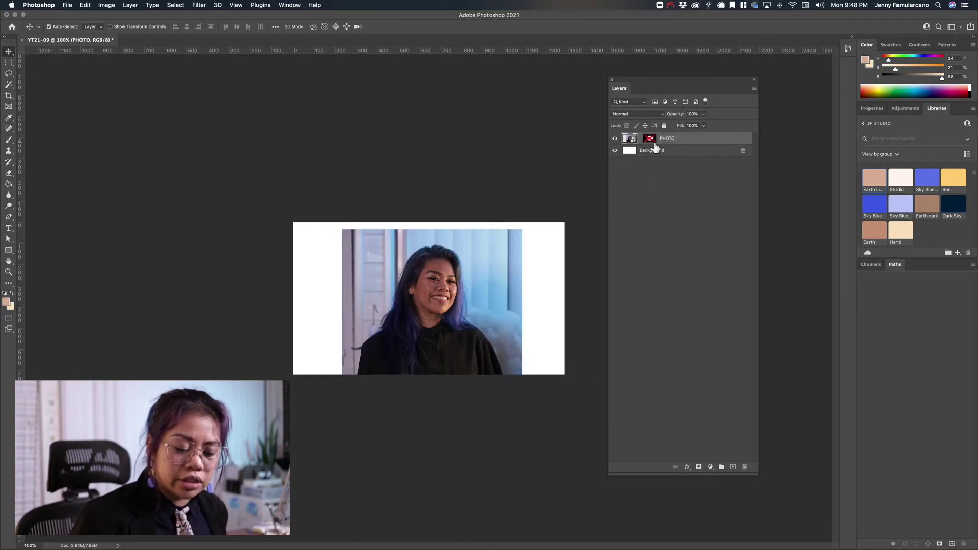
- Enable the PHOTO layer's mask again
right_click(648, 142)
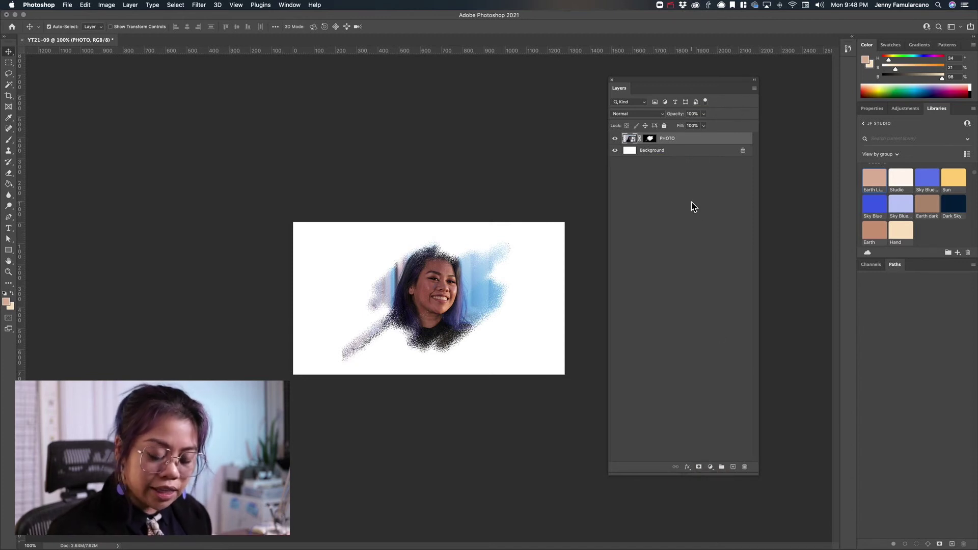
left_click(710, 468)
left_click(714, 323)
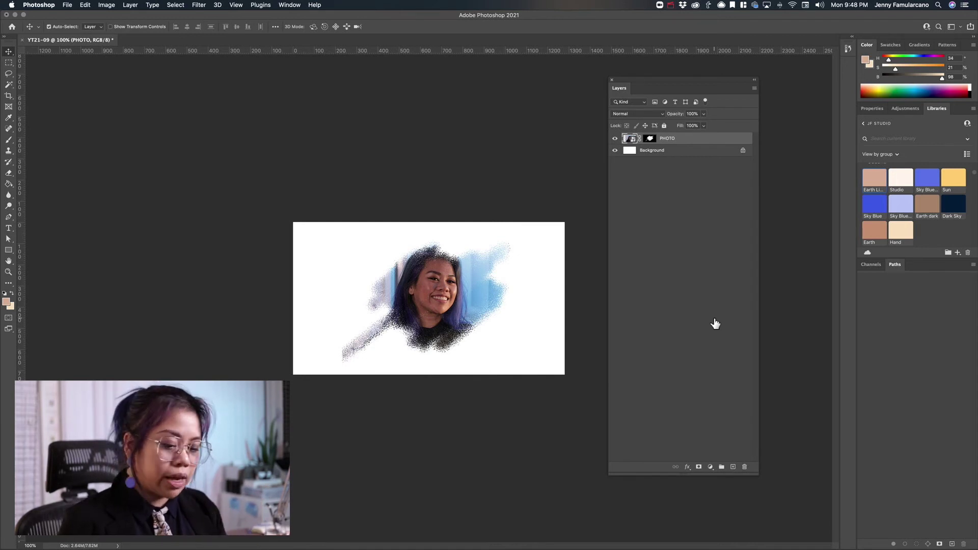
- Add an empty layer between PHOTO and Background and set the foreground colour to the library's Sky Blue swatch beside Sun
left_click(668, 151)
left_click(733, 467)
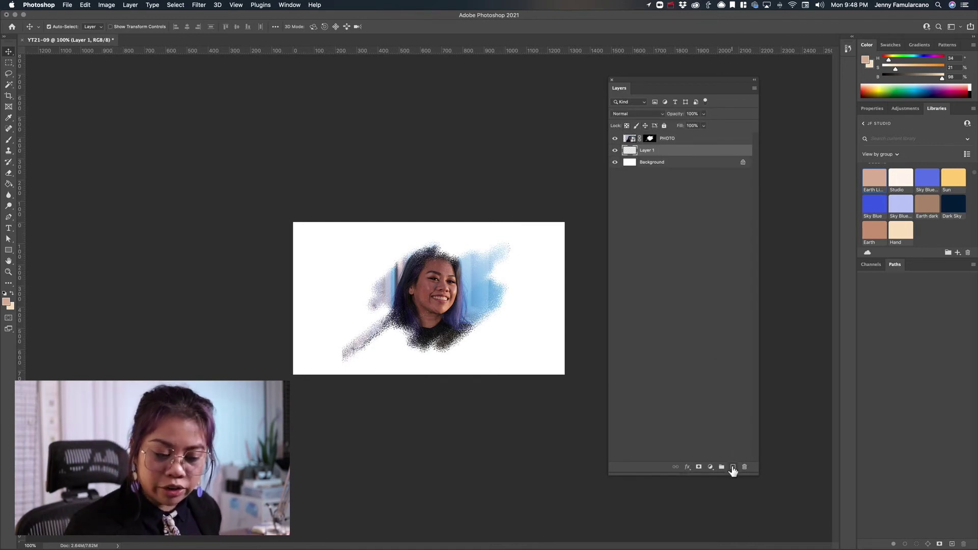
left_click(8, 252)
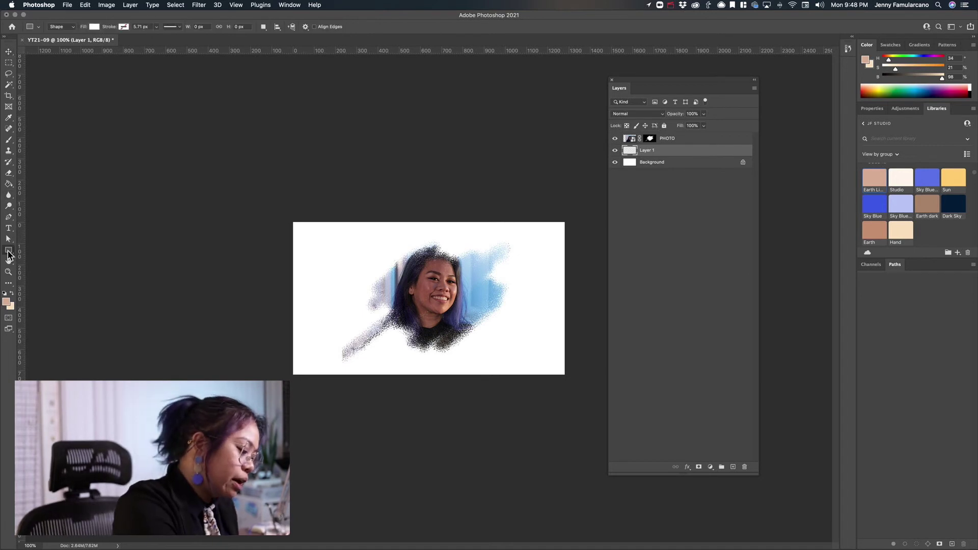
left_click(7, 251)
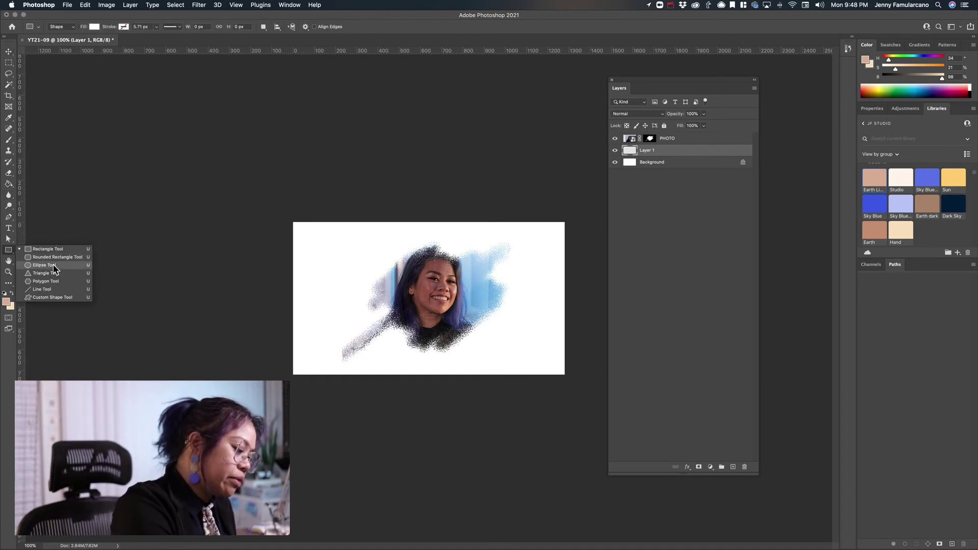
left_click(53, 266)
left_click(929, 184)
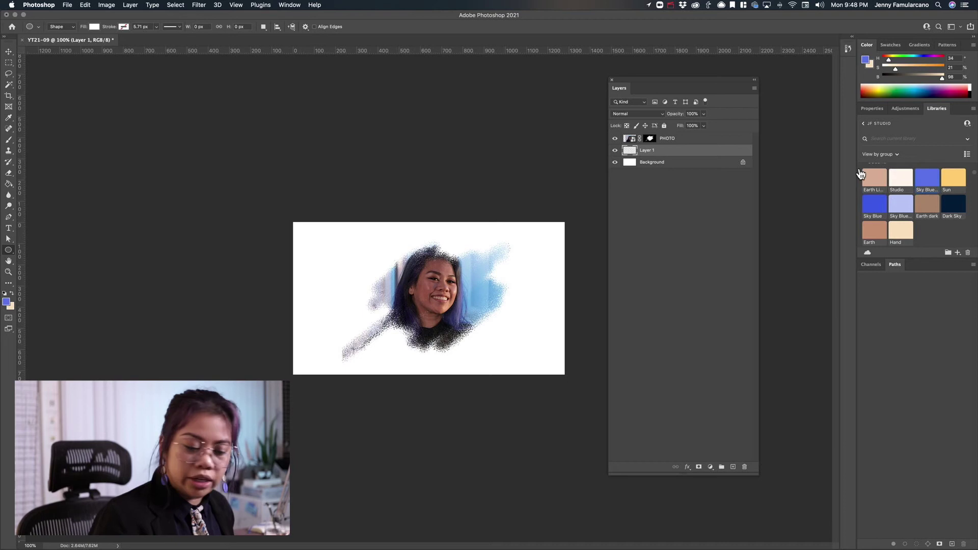
- Fill a circular selection about 444 px wide with the foreground blue on the new layer and move the circle to the left of the portrait
left_click(9, 64)
left_click(9, 64)
left_click(43, 72)
left_click_drag(332, 255, 425, 349)
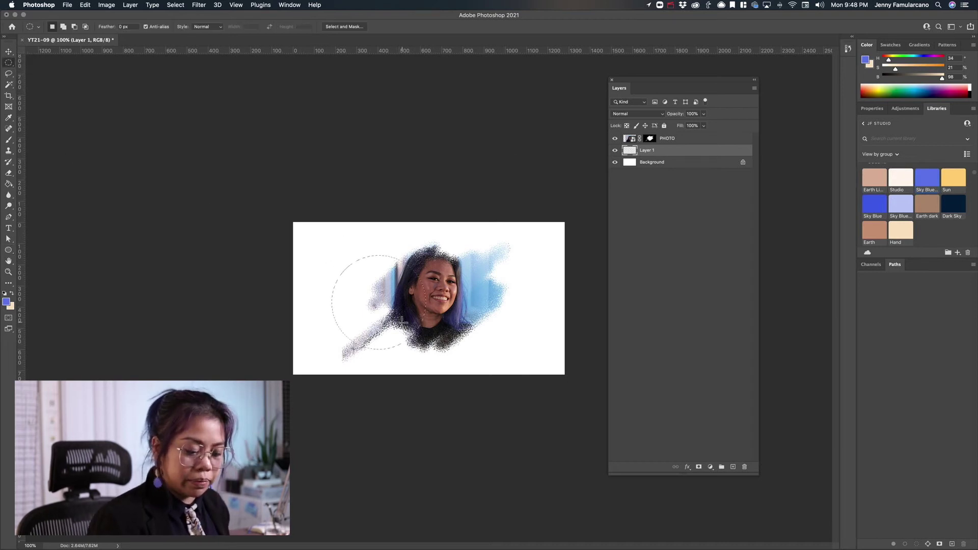
key("alt+BackSpace")
key("super+d")
key("v")
left_click_drag(372, 274, 339, 301)
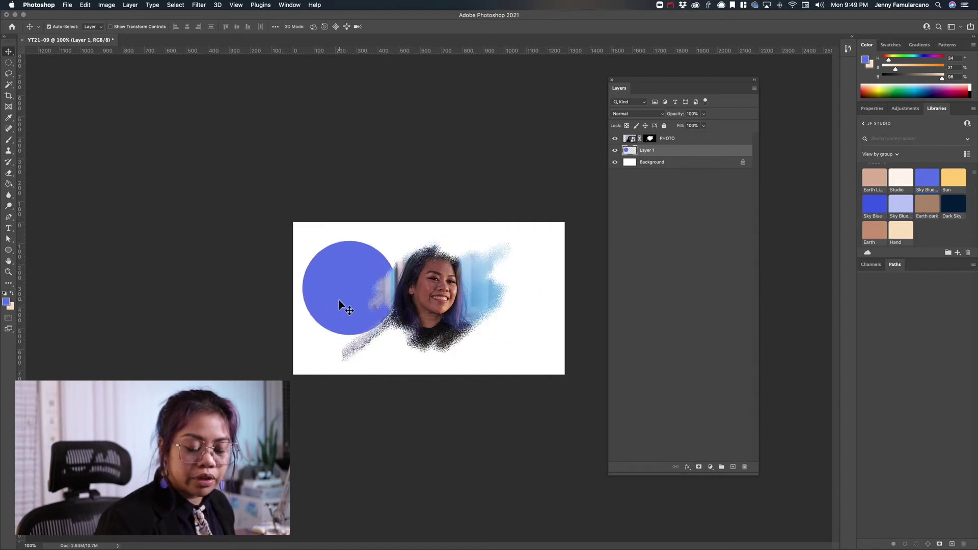
- Add a Solid Color fill layer above PHOTO in the library's Sun yellow, ffd27a
left_click(685, 139)
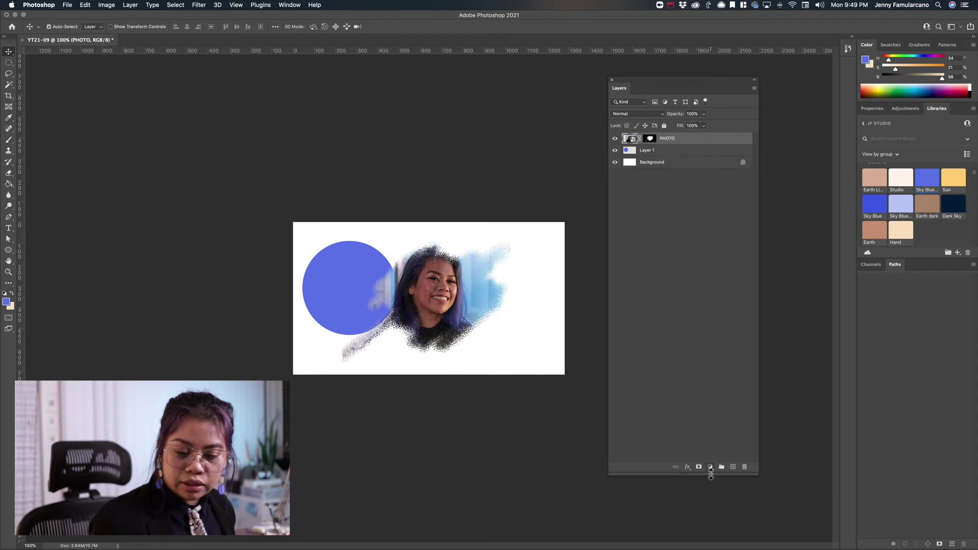
left_click(953, 178)
left_click(711, 467)
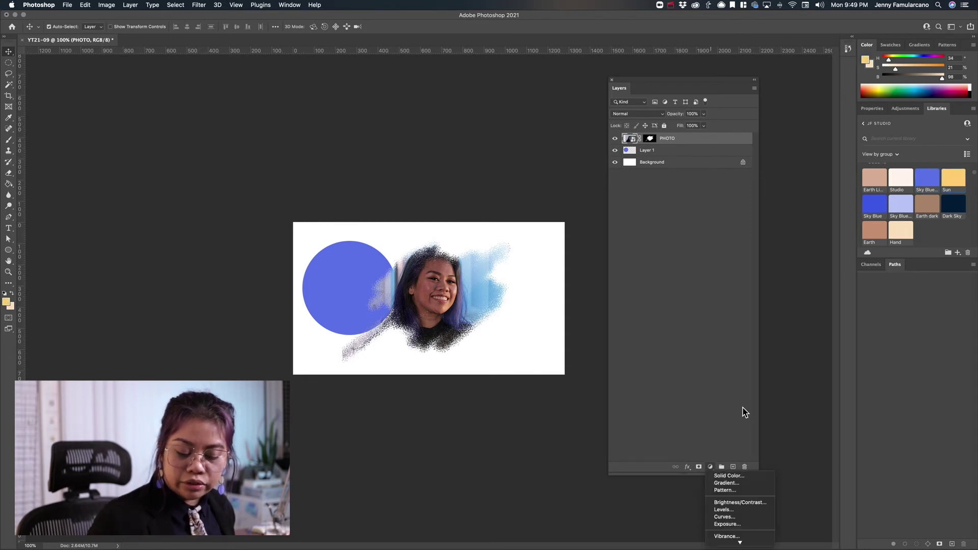
left_click(710, 467)
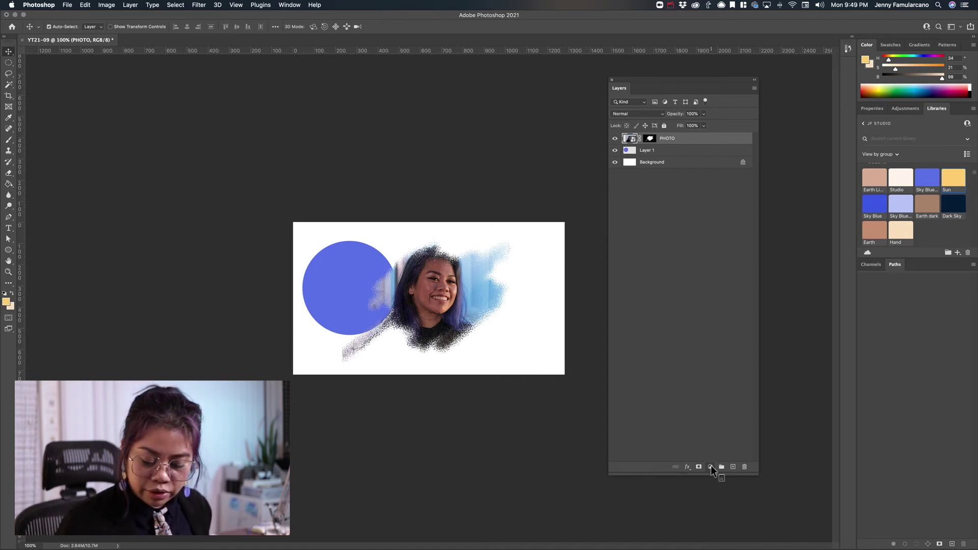
left_click(716, 421)
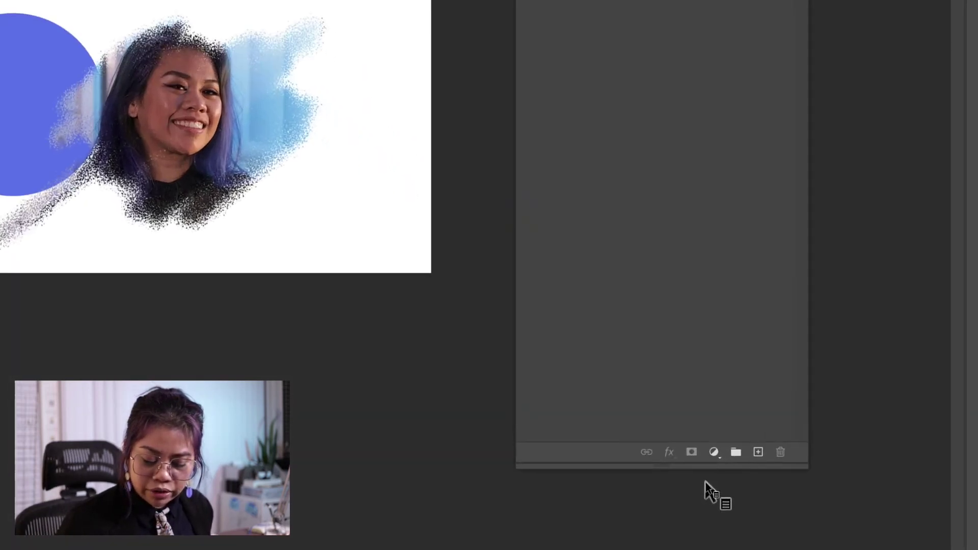
left_click(714, 451)
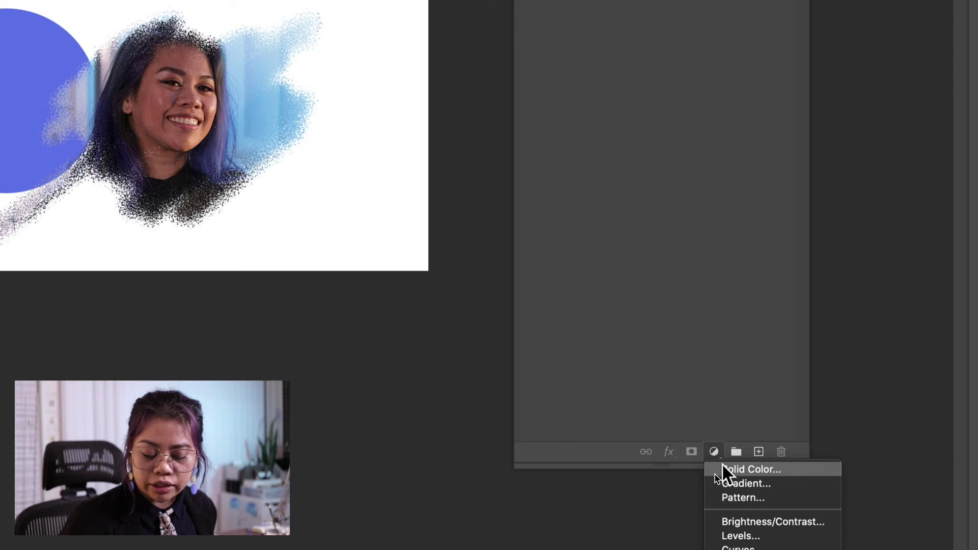
left_click(734, 469)
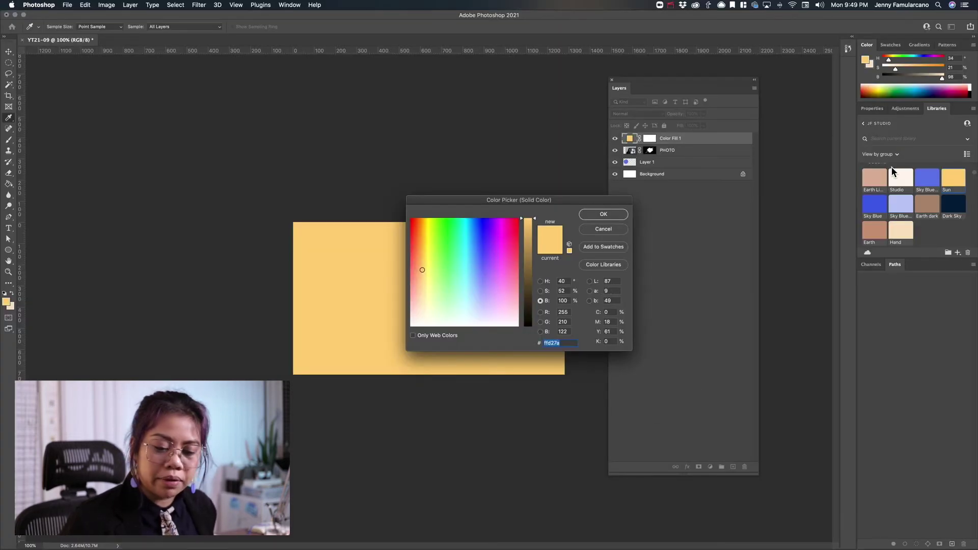
left_click(602, 214)
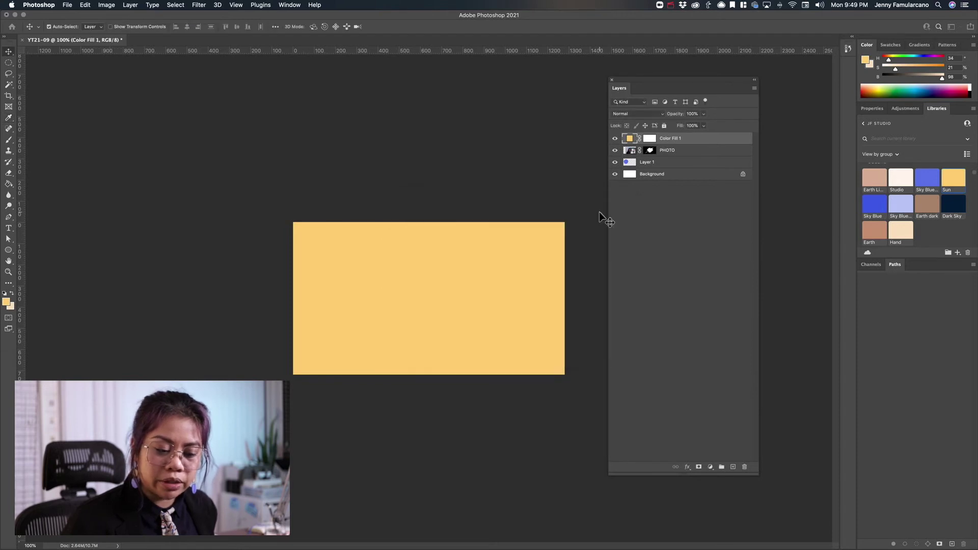
left_click(647, 140)
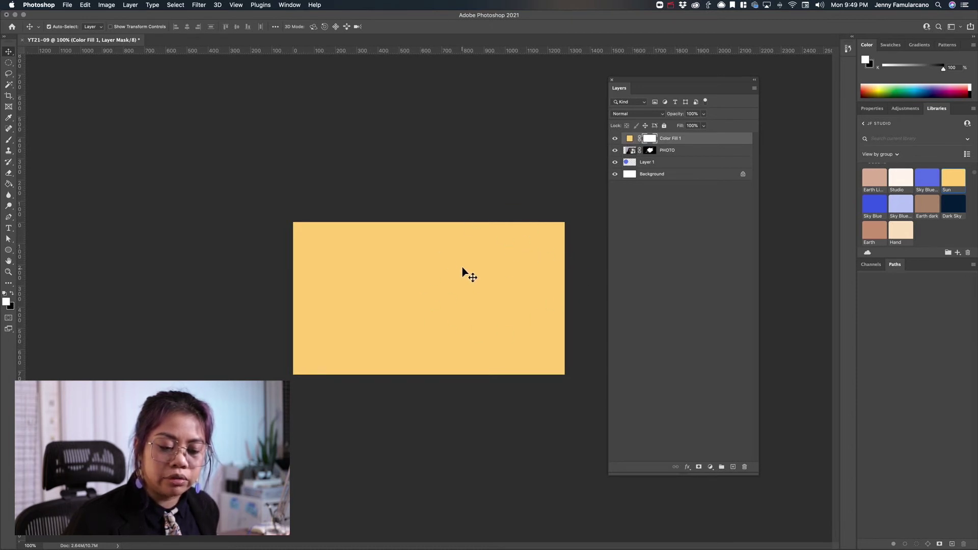
right_click(666, 141)
left_click(655, 188)
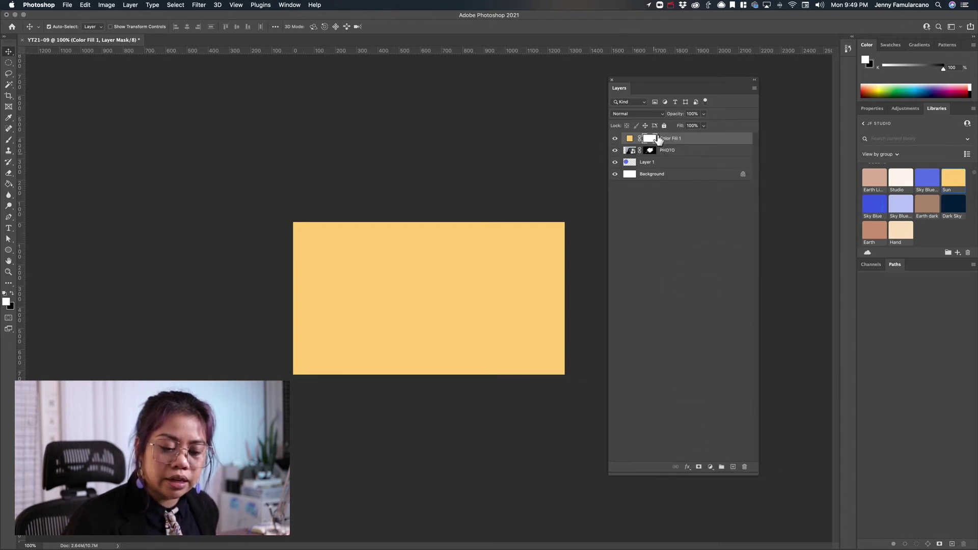
- Lower the yellow fill layer's opacity to 41%
left_click(654, 116)
left_click(704, 114)
left_click(704, 114)
left_click_drag(691, 127, 687, 128)
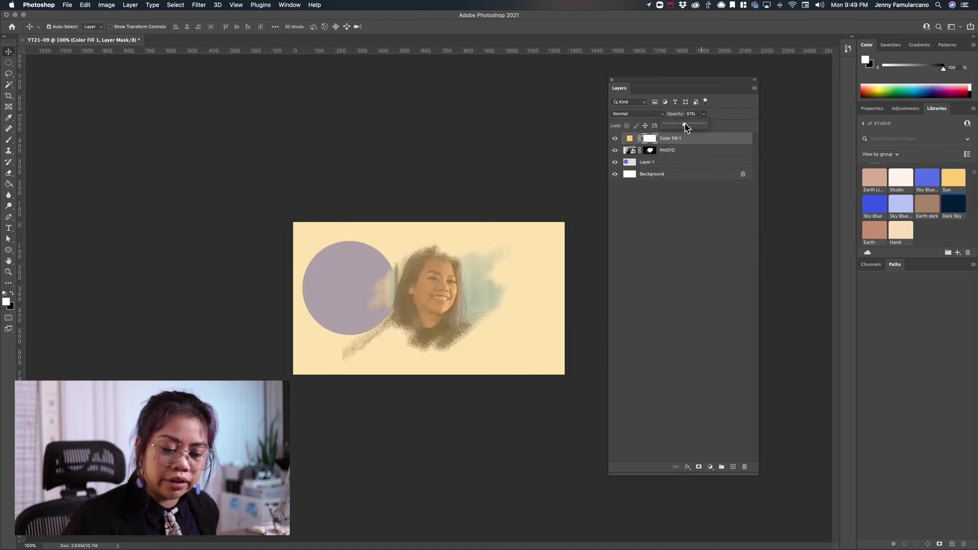
left_click(683, 143)
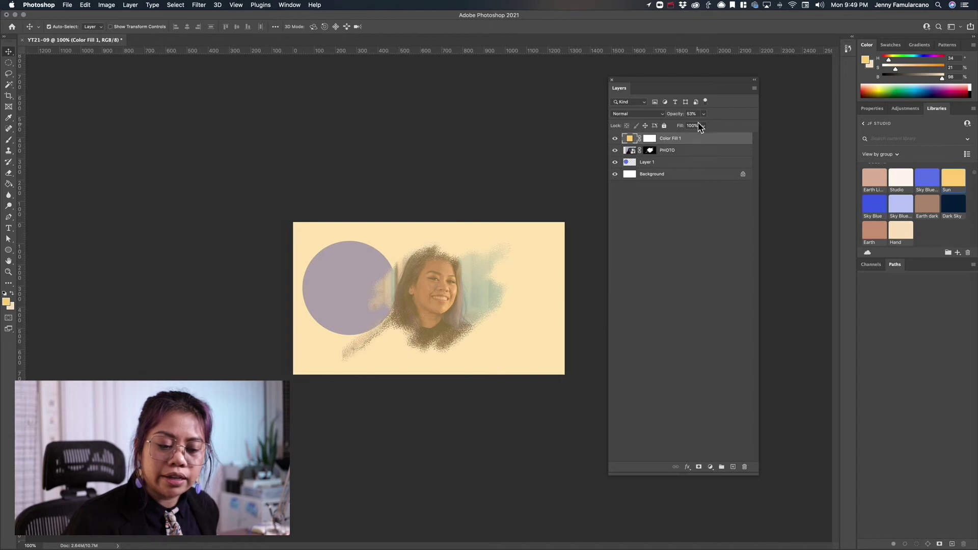
left_click(704, 114)
mouse_move(705, 127)
left_mouse_down()
mouse_move(692, 127)
mouse_move(724, 126)
mouse_move(683, 129)
mouse_move(726, 127)
mouse_move(690, 129)
left_mouse_up()
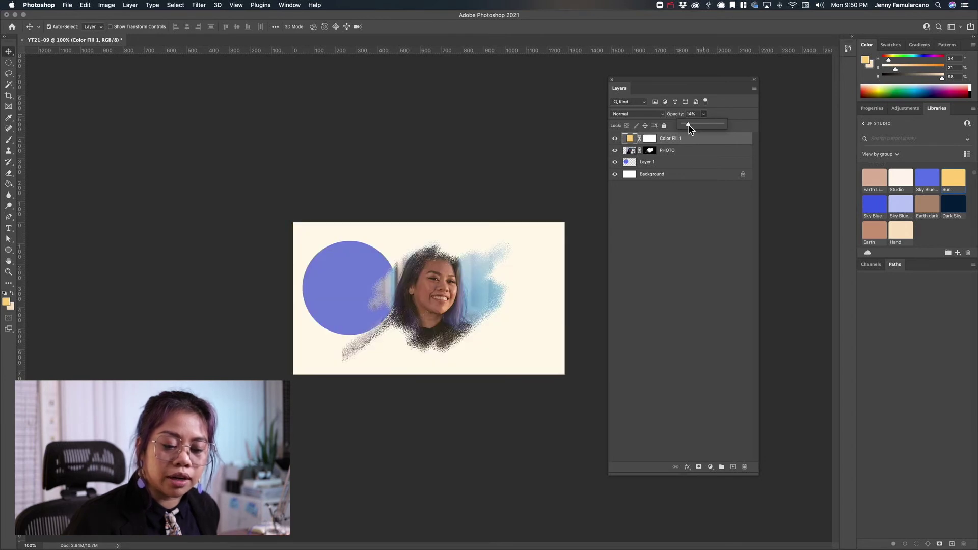
left_click_drag(723, 127, 700, 131)
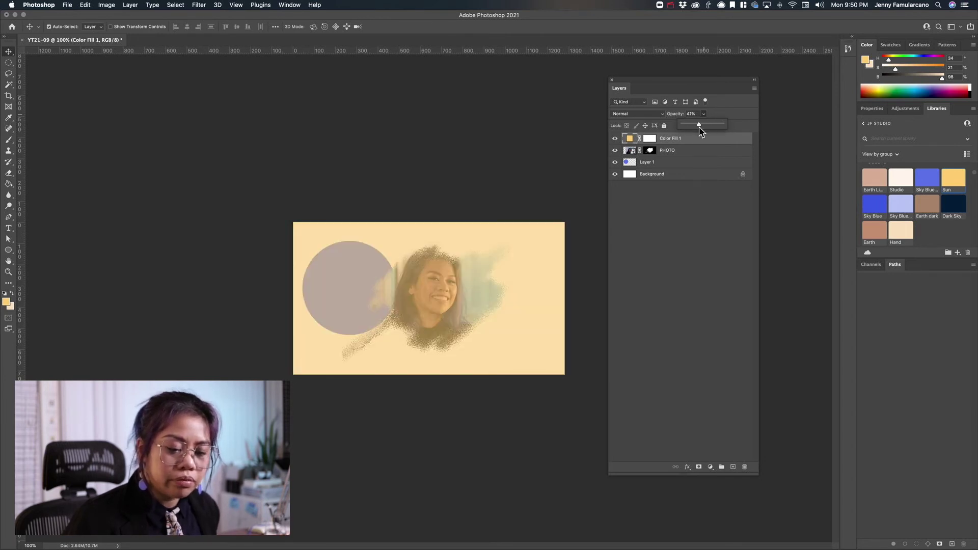
- Rename the fill layer YELLOW and clip it to the PHOTO layer with a clipping mask
left_click(667, 143)
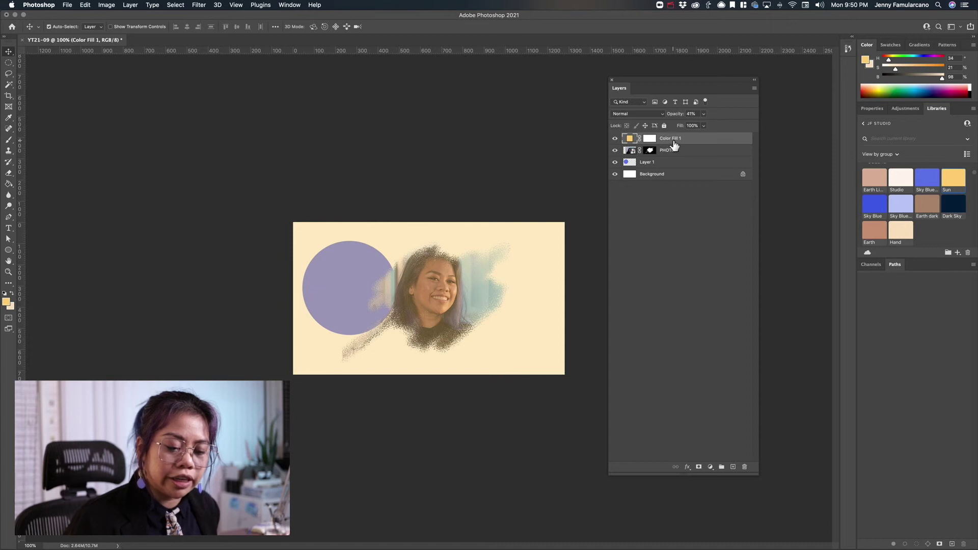
type("YELL")
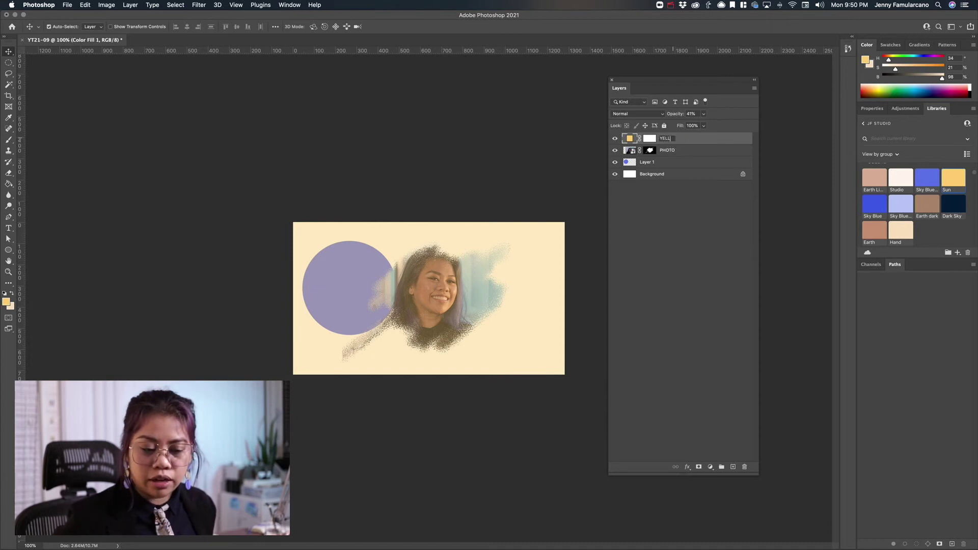
key("Return")
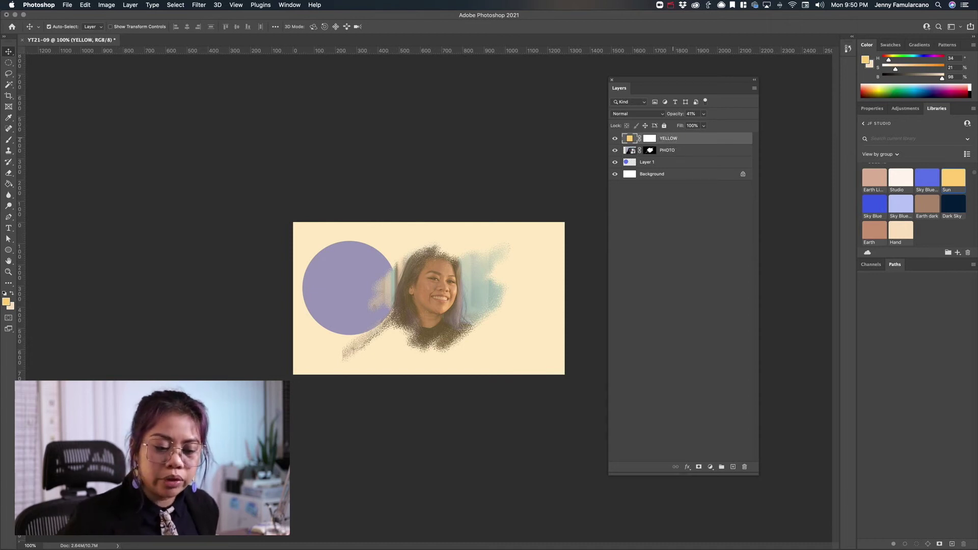
right_click(687, 142)
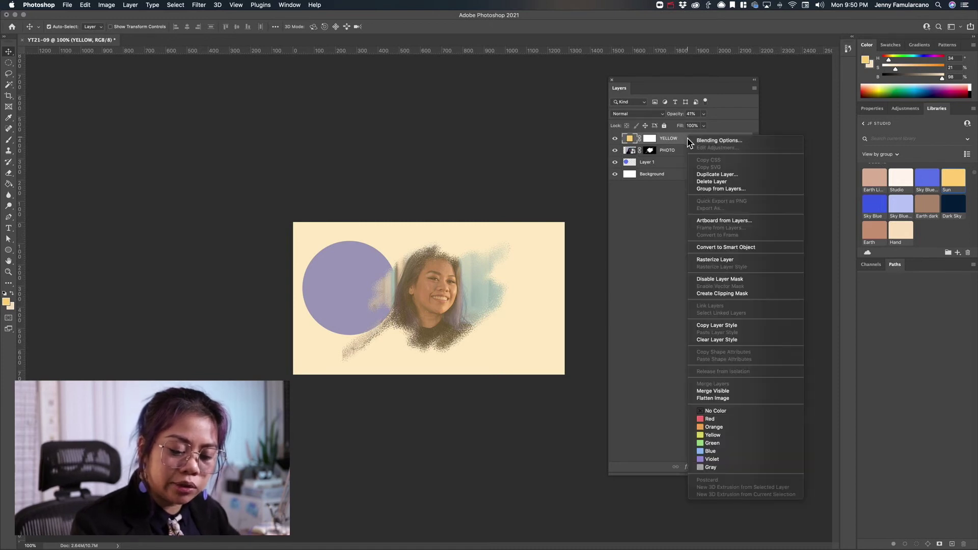
left_click(723, 294)
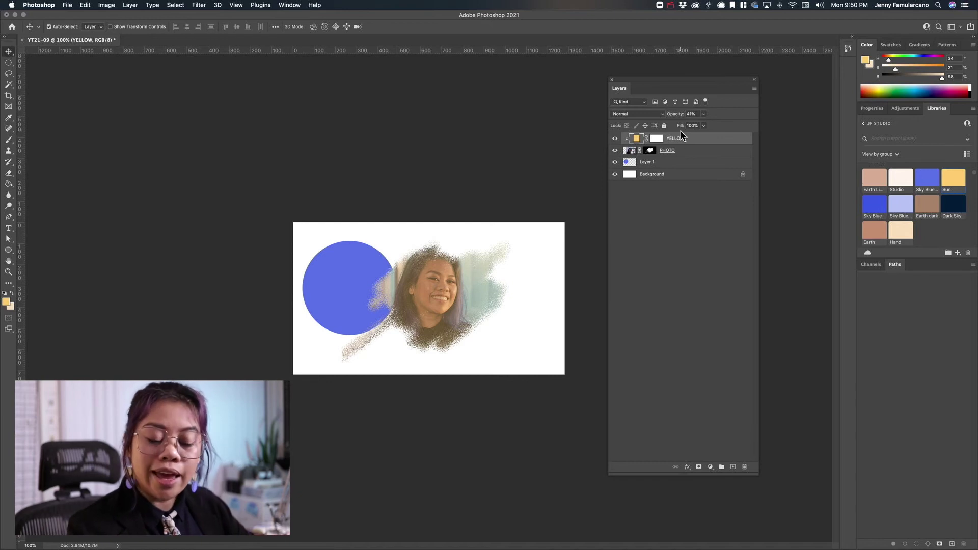
- Raise the YELLOW layer's opacity to 68%, then hide and show the layer to compare its effect on the photo
left_click(704, 113)
mouse_move(704, 125)
left_mouse_down()
mouse_move(733, 130)
mouse_move(693, 130)
mouse_move(722, 129)
mouse_move(705, 125)
mouse_move(714, 125)
left_mouse_up()
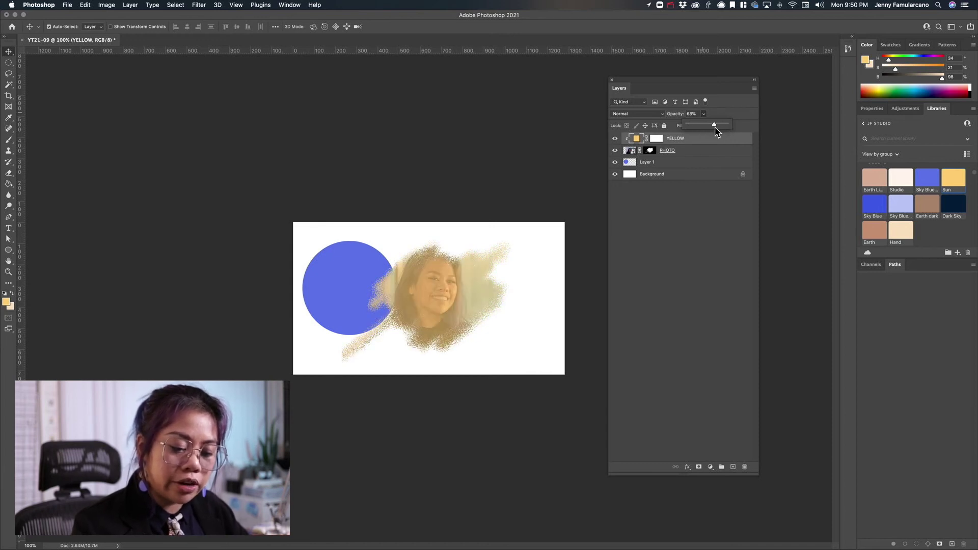
left_click(710, 467)
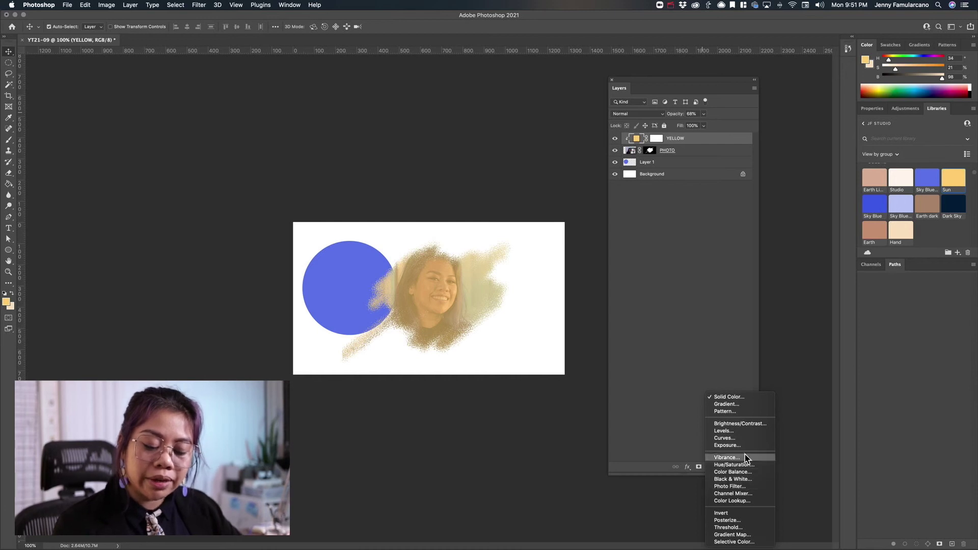
left_click(615, 139)
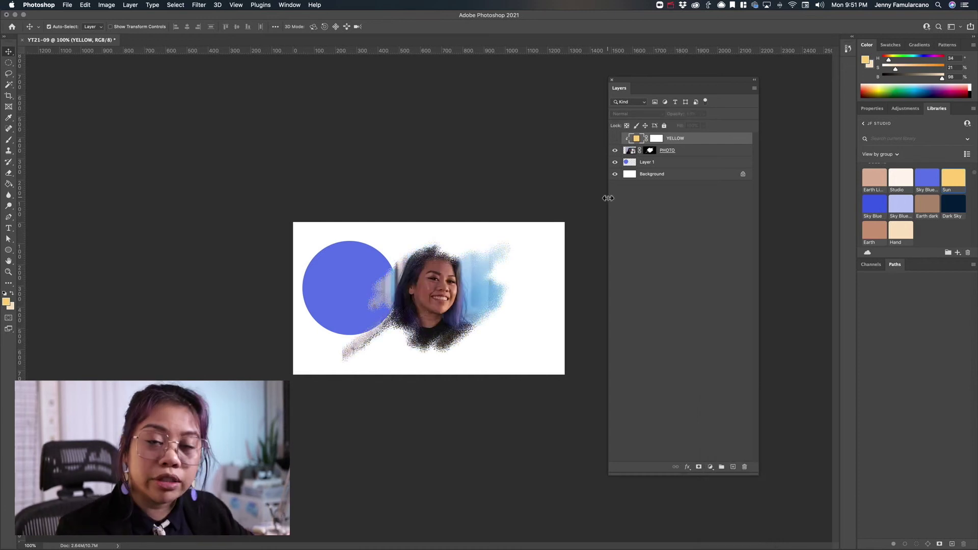
left_click(615, 139)
- Add a Brightness/Contrast adjustment layer above YELLOW and increase its brightness
left_click(710, 466)
mouse_move(739, 541)
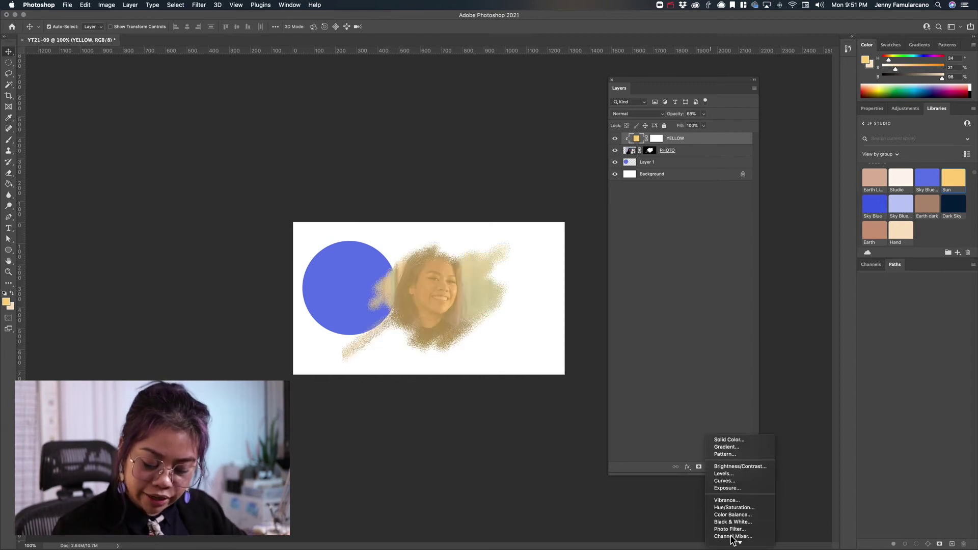
left_click(758, 467)
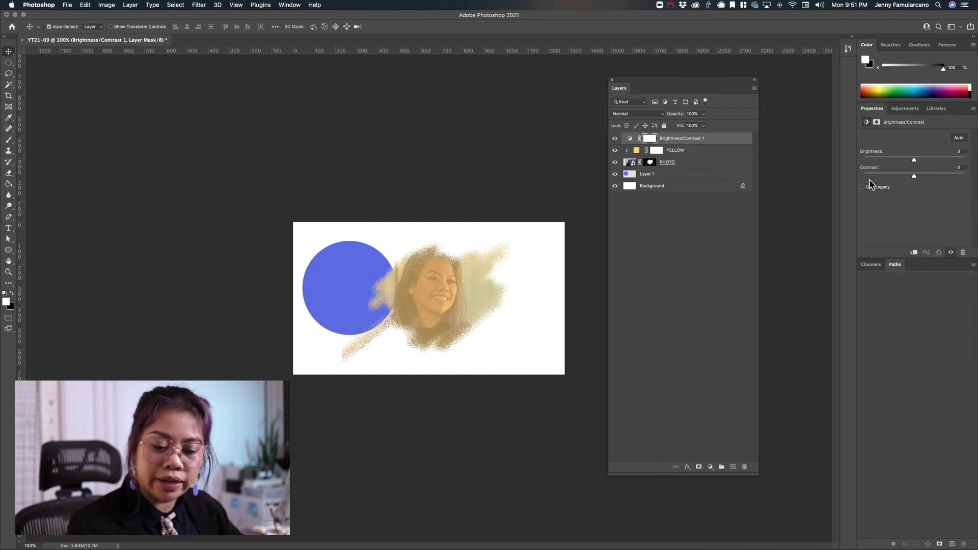
mouse_move(920, 162)
left_mouse_down()
mouse_move(954, 162)
mouse_move(873, 163)
mouse_move(920, 166)
left_mouse_up()
- Rename the blue circle's layer BLUE-CIRCLE
double_click(647, 174)
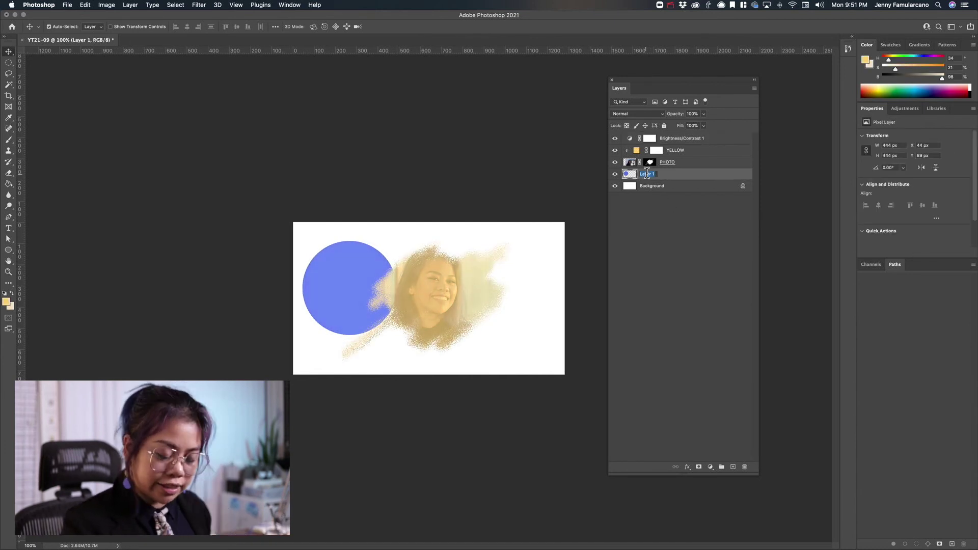
type("BLUE-CIRCLE")
key("Return")
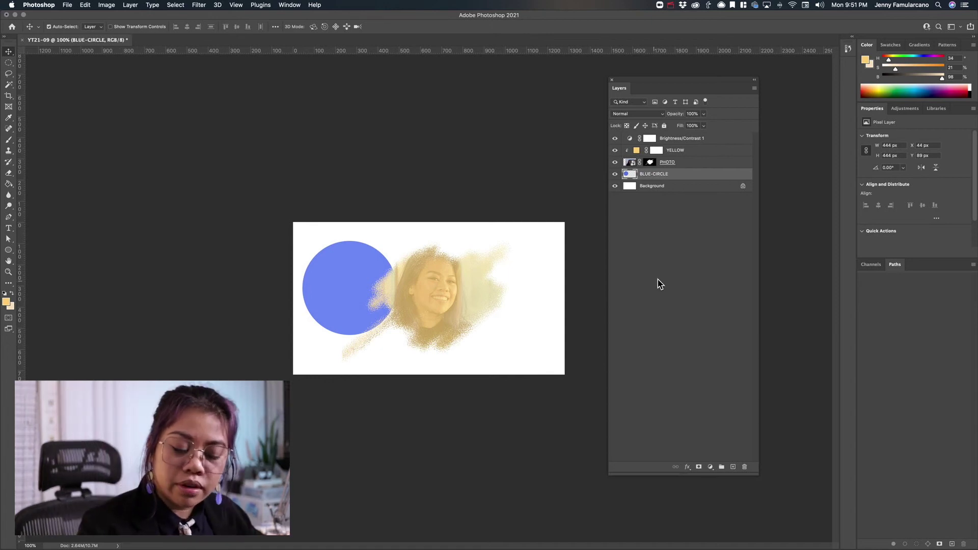
- Adjust the Brightness/Contrast 1 layer's brightness and clip the layer to the ones below with a clipping mask
left_click(680, 140)
mouse_move(920, 163)
left_mouse_down()
mouse_move(894, 162)
mouse_move(960, 163)
mouse_move(880, 164)
mouse_move(942, 168)
mouse_move(896, 163)
mouse_move(906, 165)
left_mouse_up()
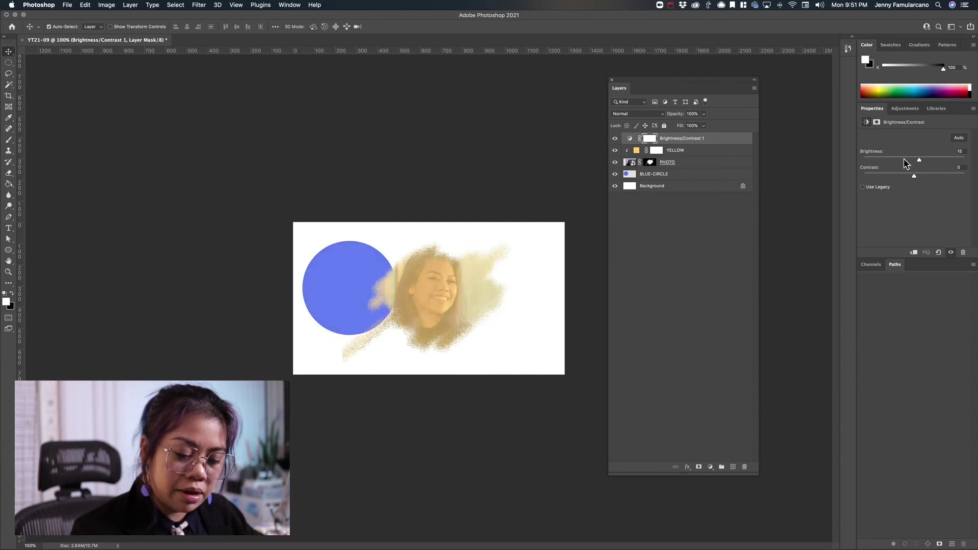
right_click(701, 139)
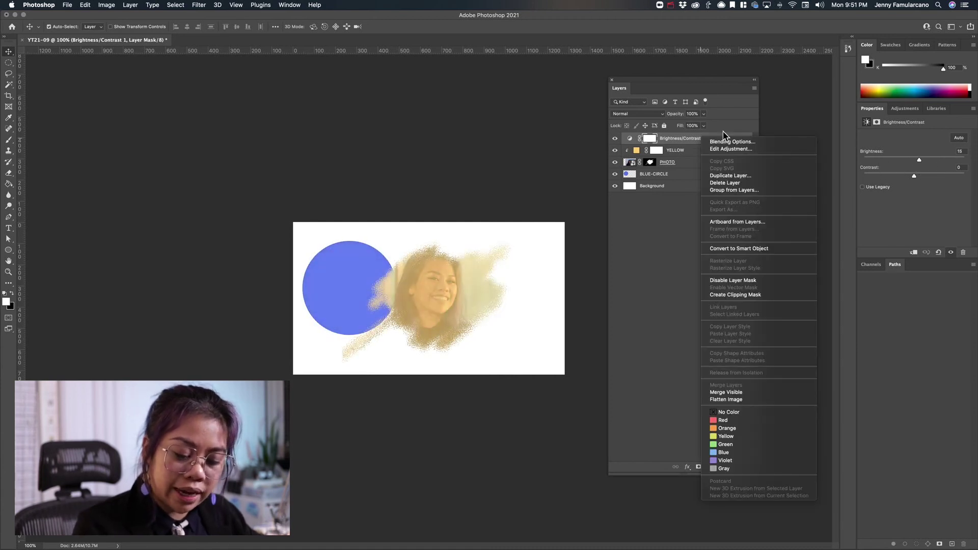
right_click(685, 136)
left_click(719, 292)
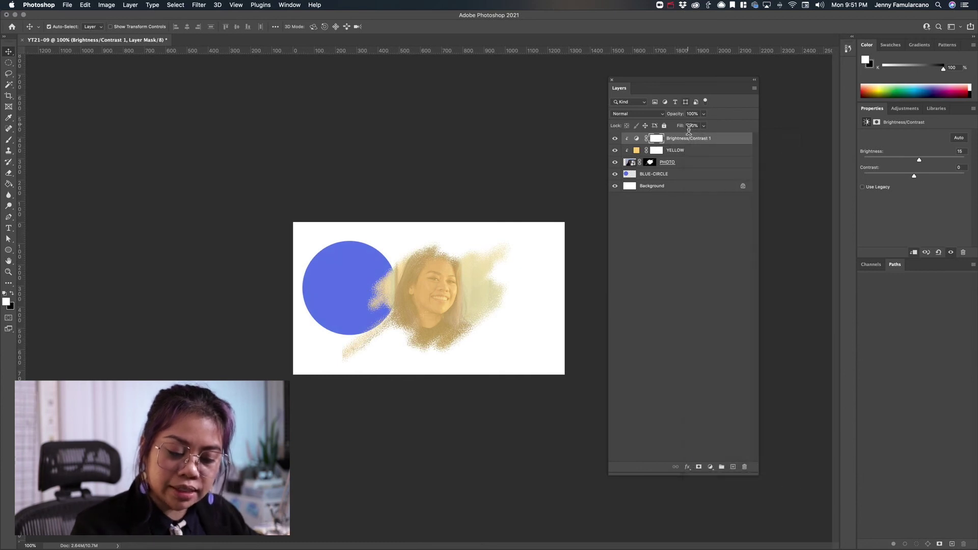
- Lower the clipped adjustment layer's brightness slightly and move it beneath YELLOW, directly above PHOTO
mouse_move(919, 160)
left_mouse_down()
mouse_move(884, 160)
mouse_move(917, 160)
left_mouse_up()
left_click_drag(685, 139, 686, 156)
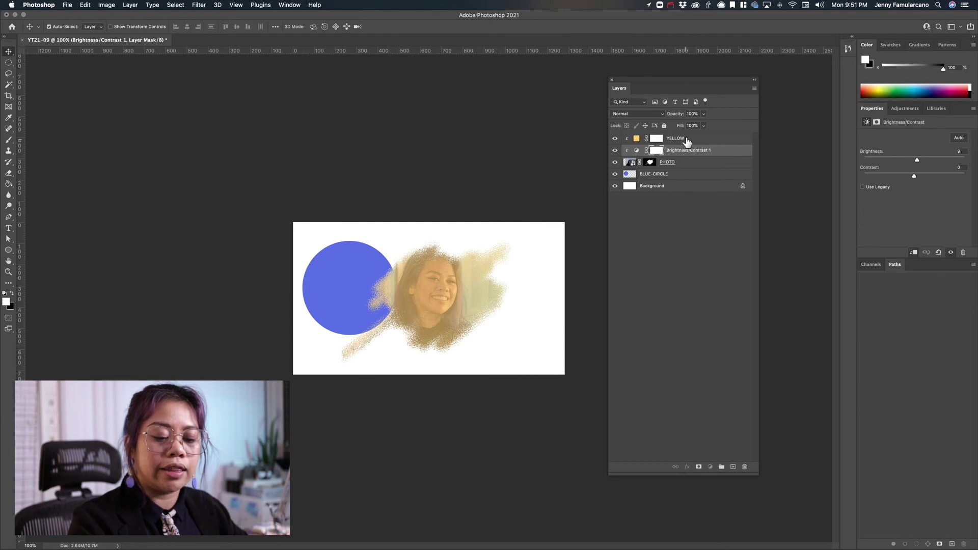
- Try the Screen blend mode on the YELLOW layer and finally set it to Multiply
left_click(684, 141)
left_click(658, 114)
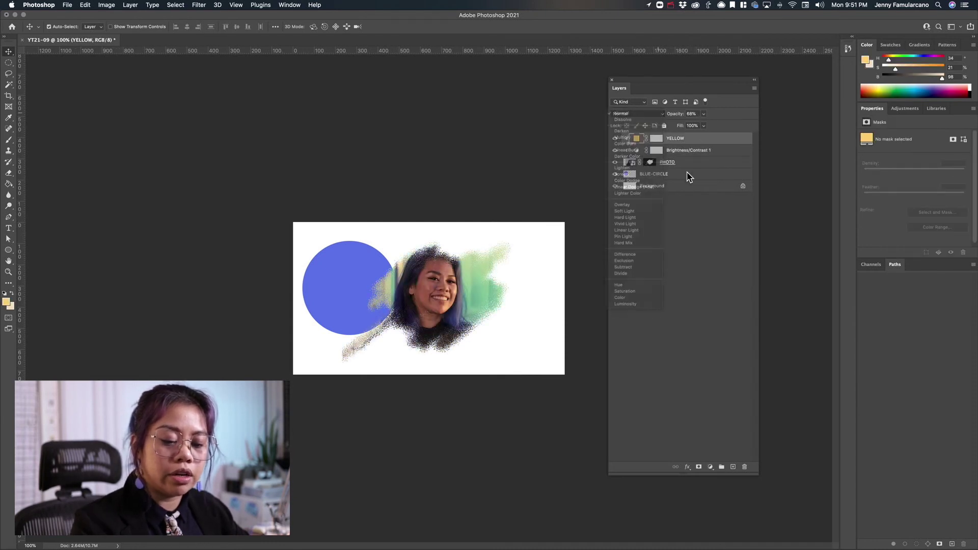
left_click(677, 138)
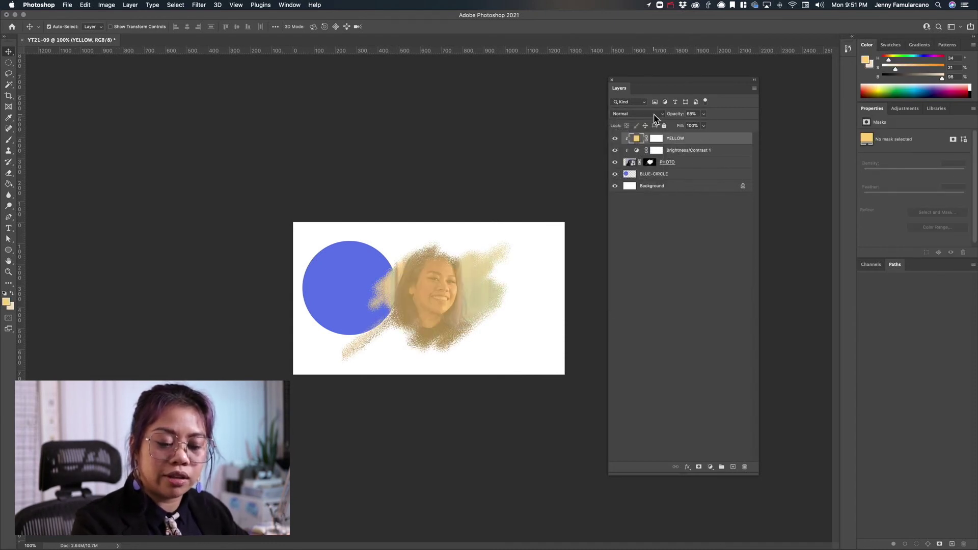
left_click(653, 117)
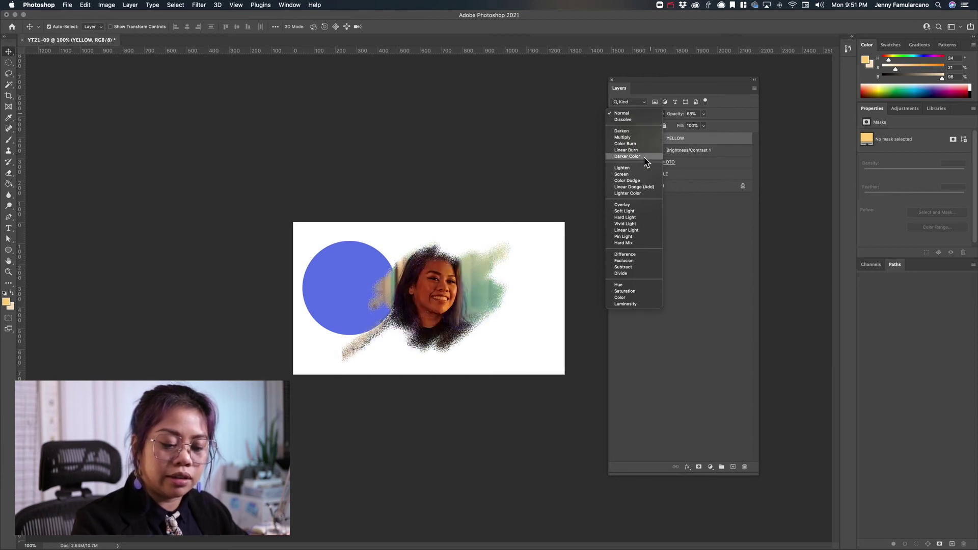
left_click(643, 174)
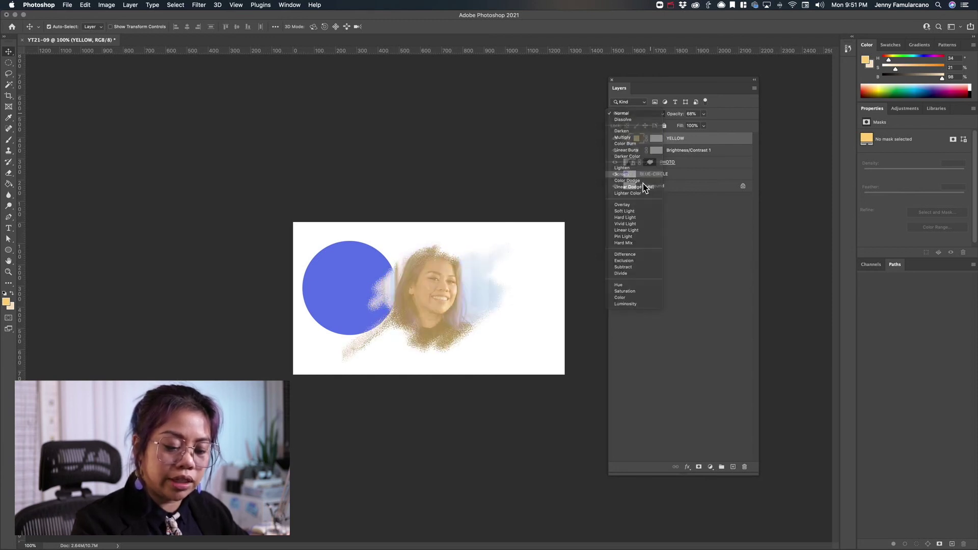
left_click(641, 114)
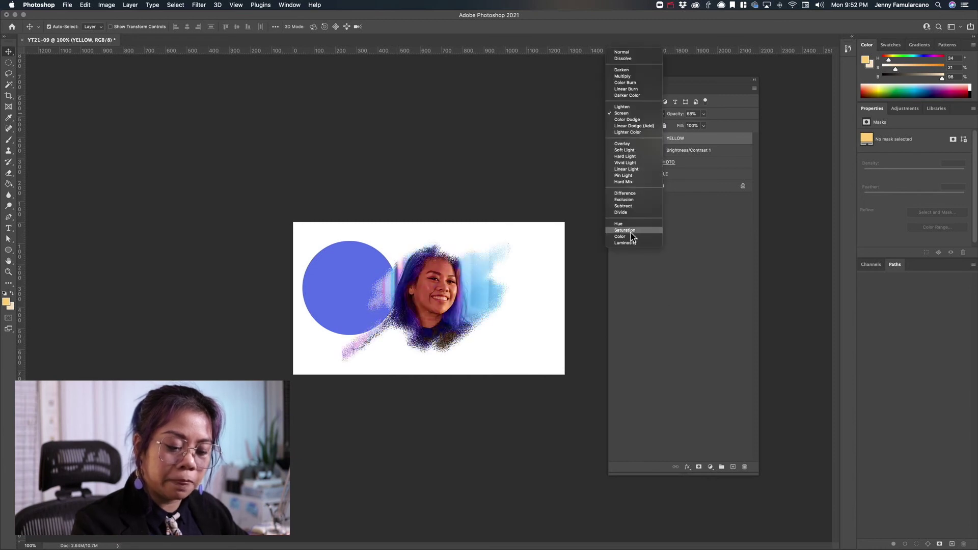
left_click(624, 76)
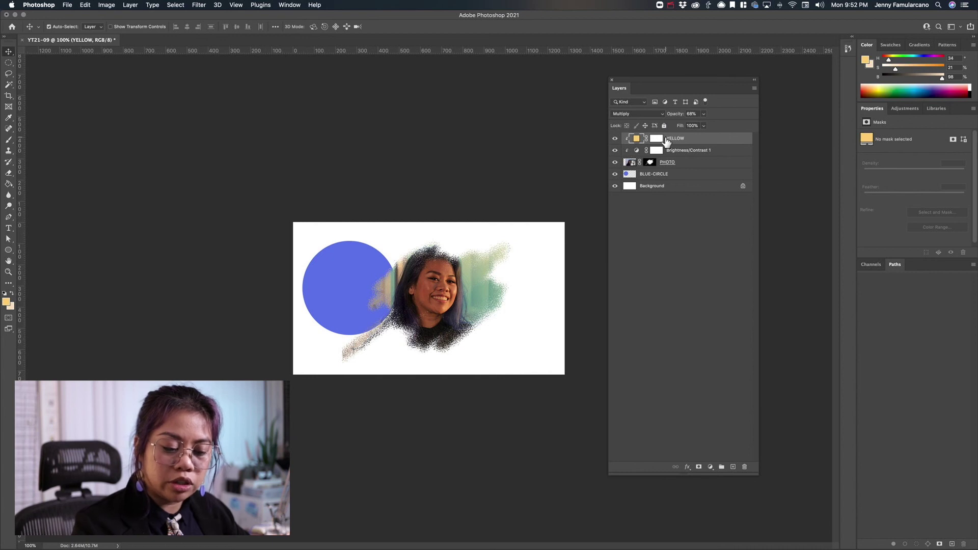
- Paint with a black brush on YELLOW's layer mask to remove the tint around the face and the backdrop beside it
left_click(693, 152)
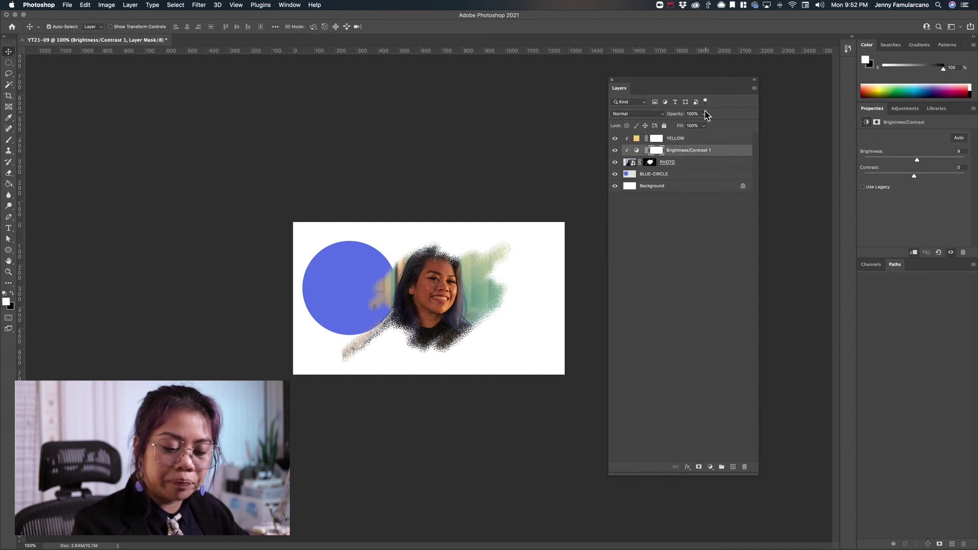
left_click(660, 149)
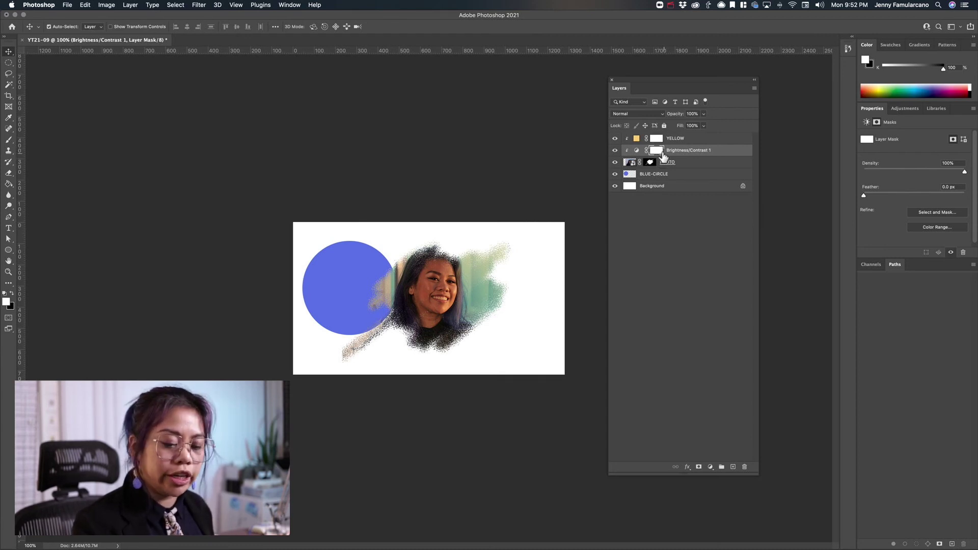
key("x")
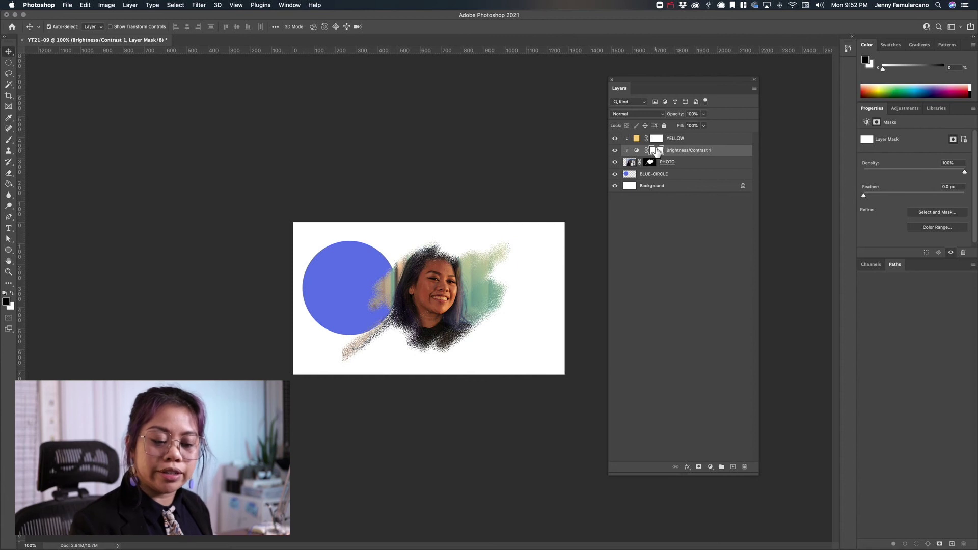
key("b")
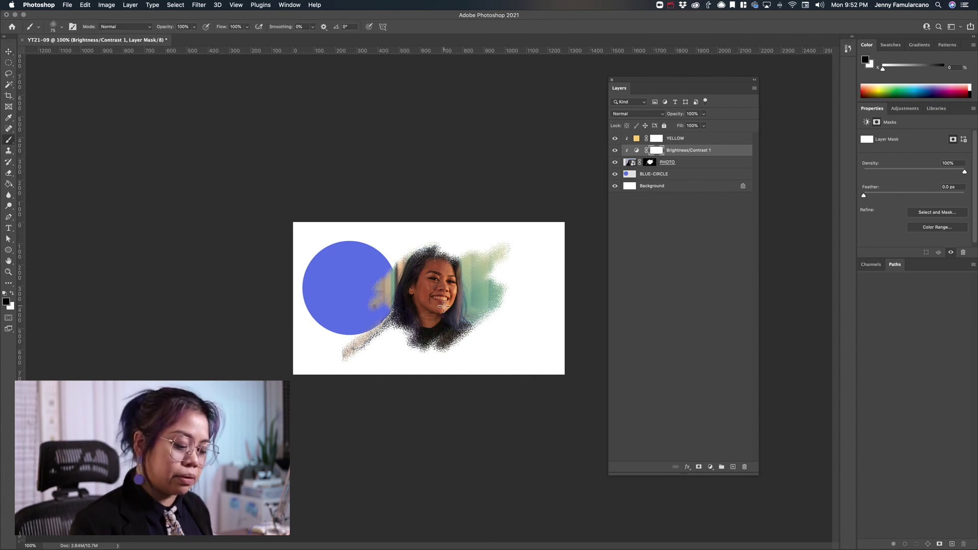
left_click(658, 142)
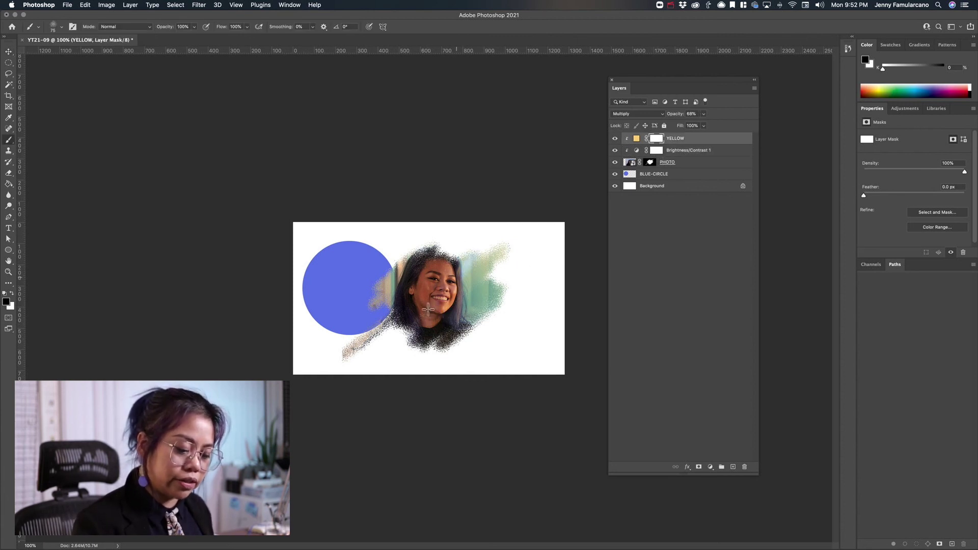
left_click_drag(466, 264, 485, 302)
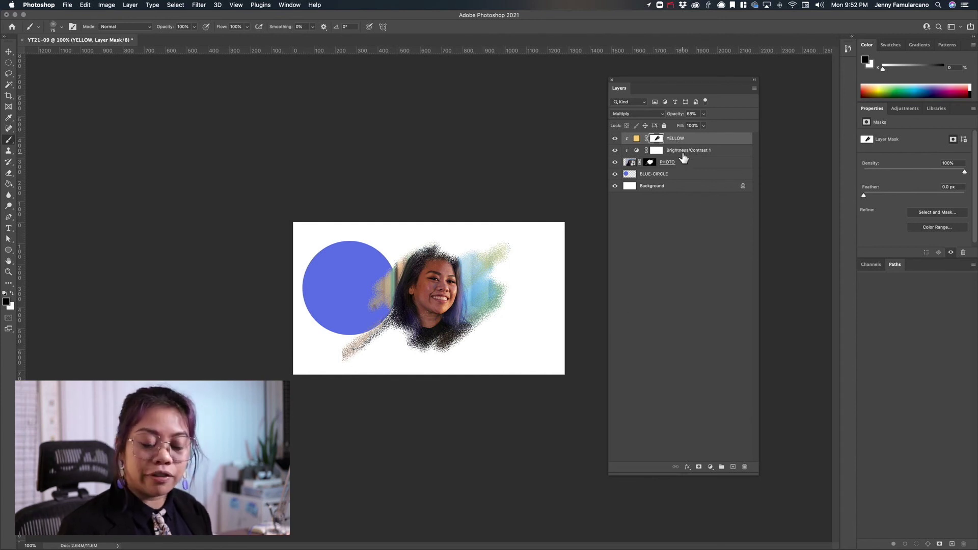
- Move YELLOW between PHOTO and BLUE-CIRCLE and clip it to BLUE-CIRCLE with a clipping mask
mouse_move(676, 142)
left_mouse_down()
mouse_move(677, 173)
mouse_move(684, 141)
left_mouse_up()
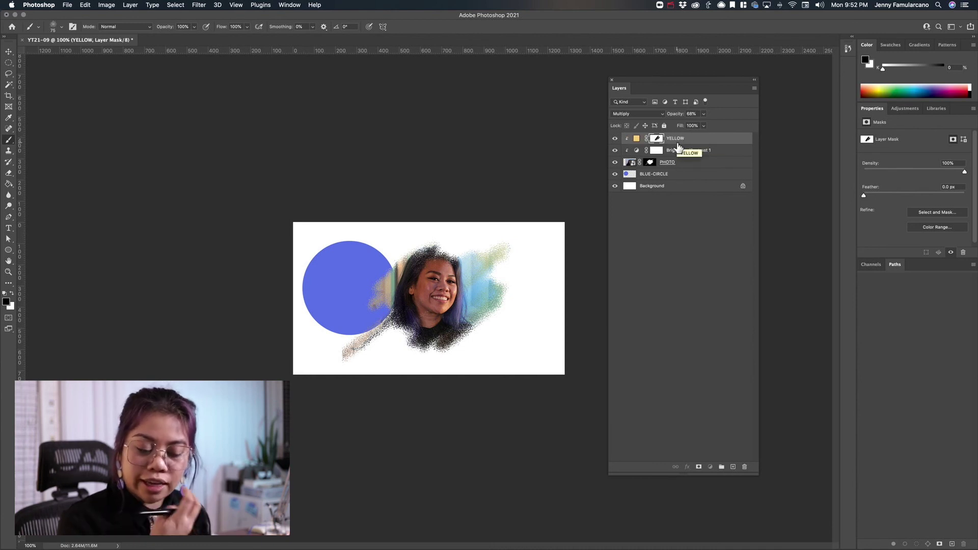
left_click_drag(678, 145, 679, 174)
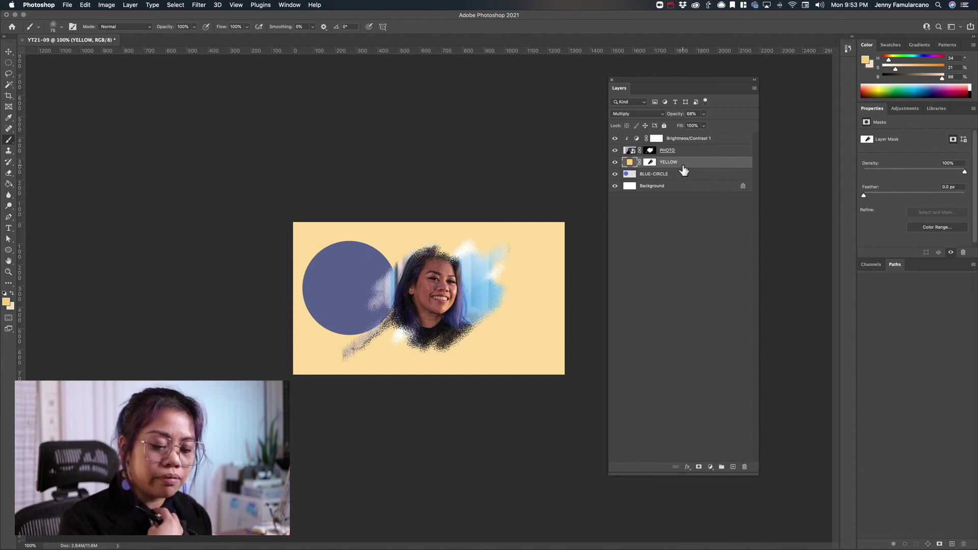
right_click(679, 167)
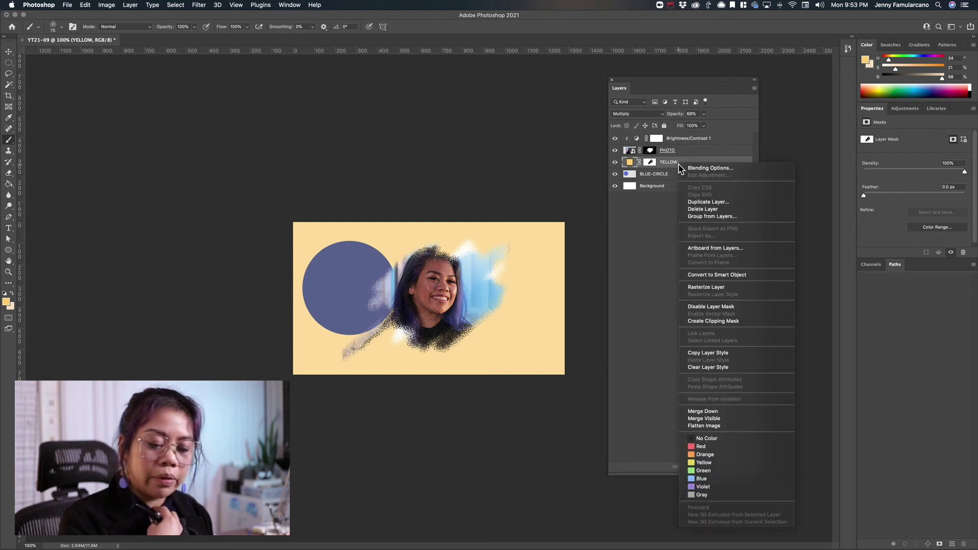
left_click(729, 322)
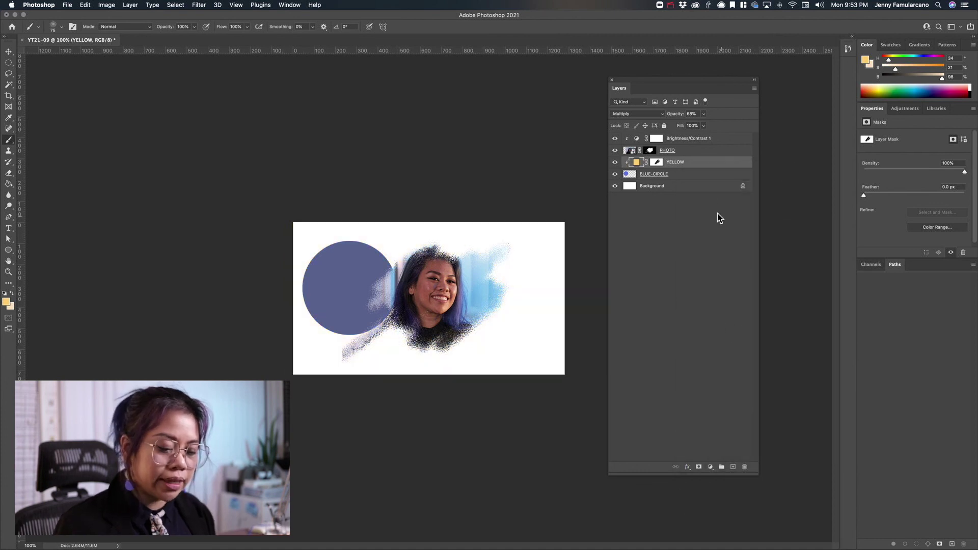
- Set the YELLOW layer's opacity to 50% and view the options available for its layer mask
left_click(703, 114)
mouse_move(702, 127)
left_mouse_down()
mouse_move(715, 127)
mouse_move(680, 128)
mouse_move(725, 130)
mouse_move(697, 130)
left_mouse_up()
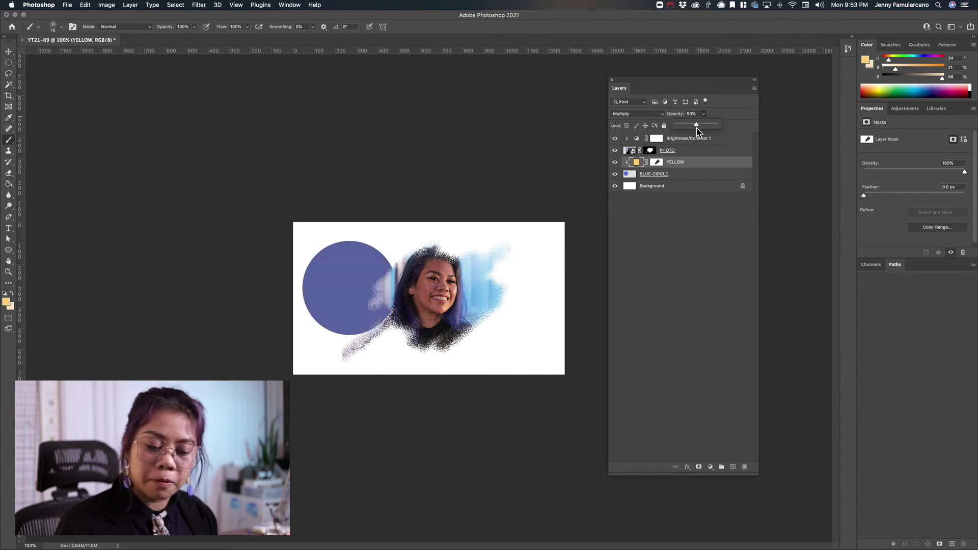
left_click(656, 164)
right_click(656, 165)
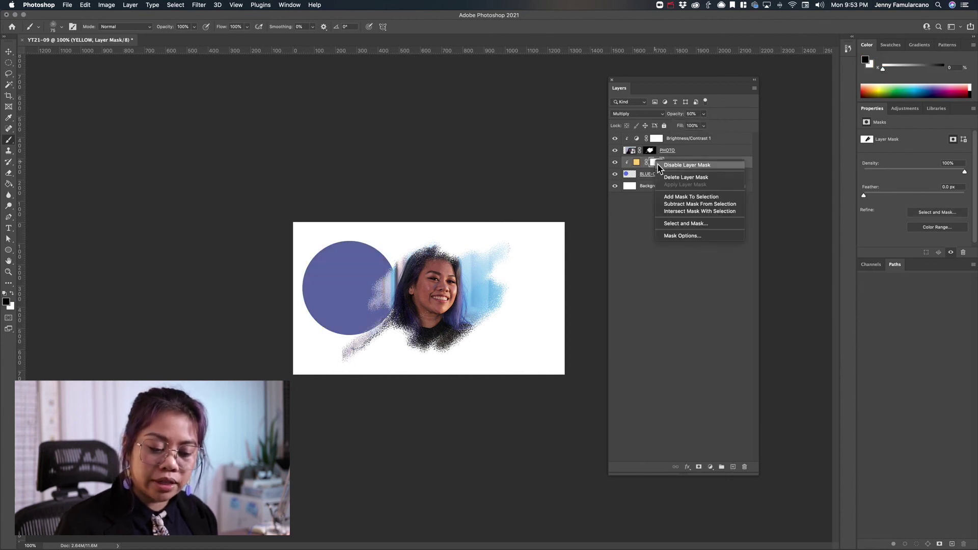
left_click(683, 196)
left_click(637, 245)
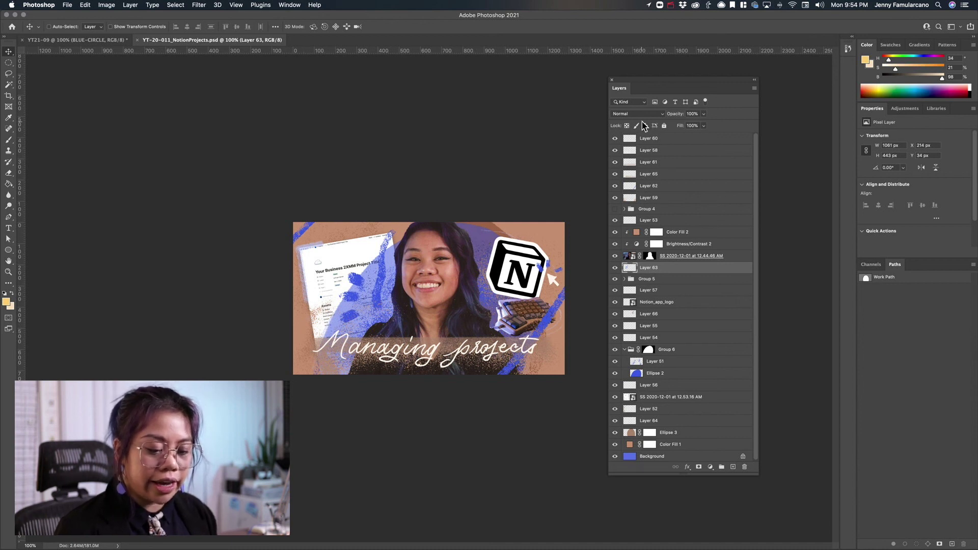
- Examine the layer stack of the YT-20-011_NotionProjects.psd thumbnail, collapsing and expanding Group 6
left_click(679, 397)
left_click_drag(677, 82, 623, 53)
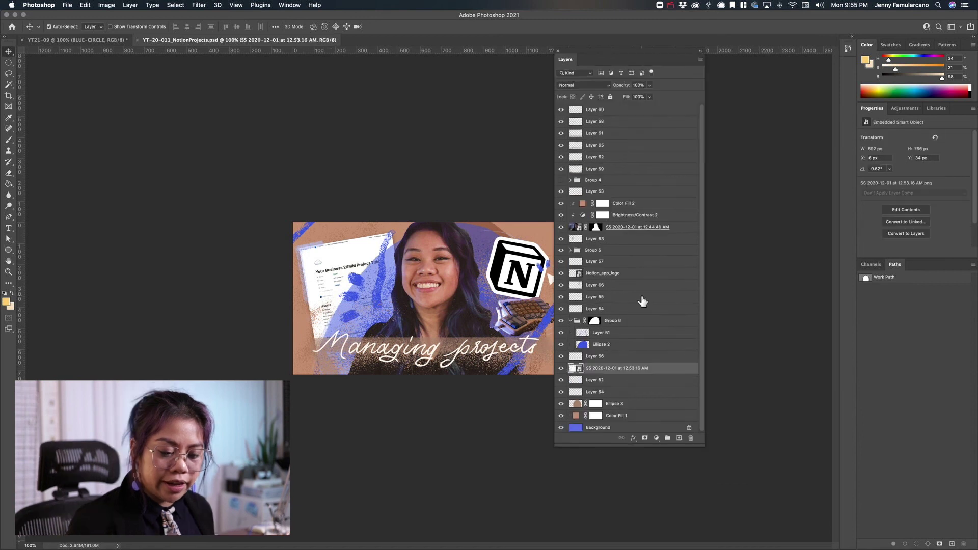
left_click(570, 321)
left_click(570, 321)
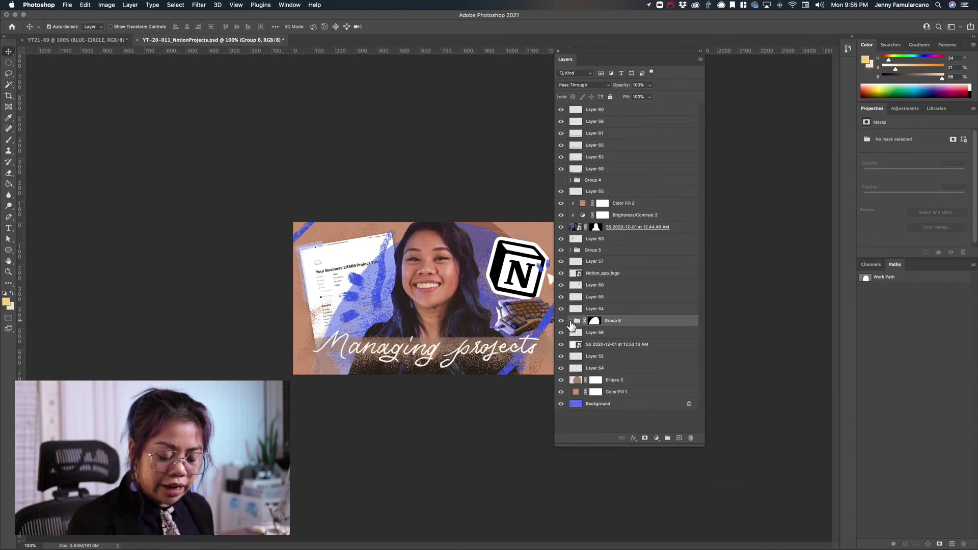
left_click(570, 321)
- Group Layer 54, Layer 55 and Layer 66, and hide and show the new group
left_click(594, 309)
left_click(602, 286, "shift")
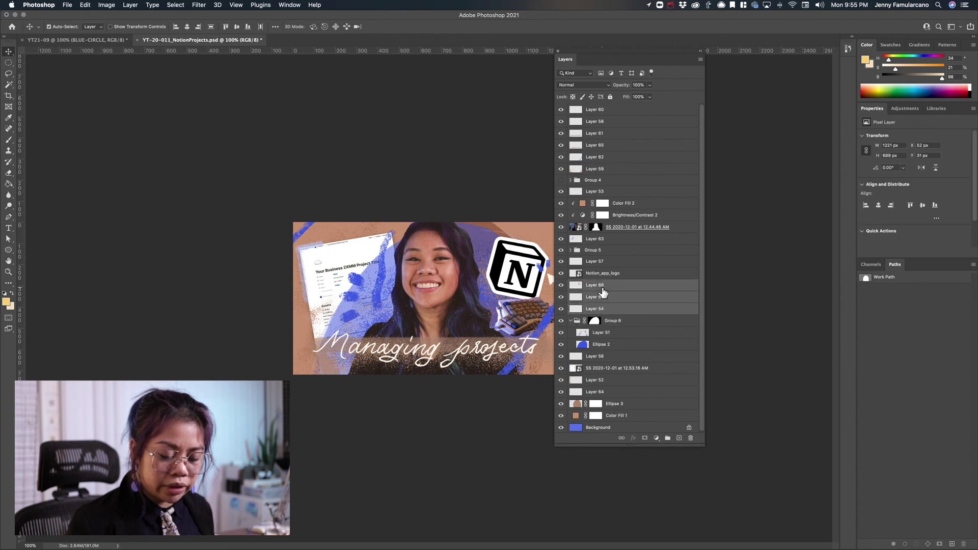
key("super+g")
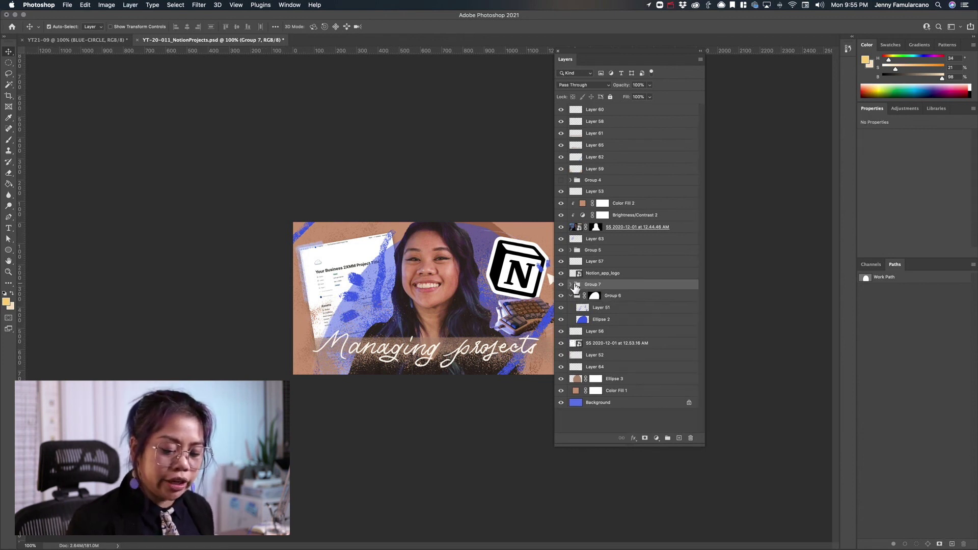
left_click(561, 284)
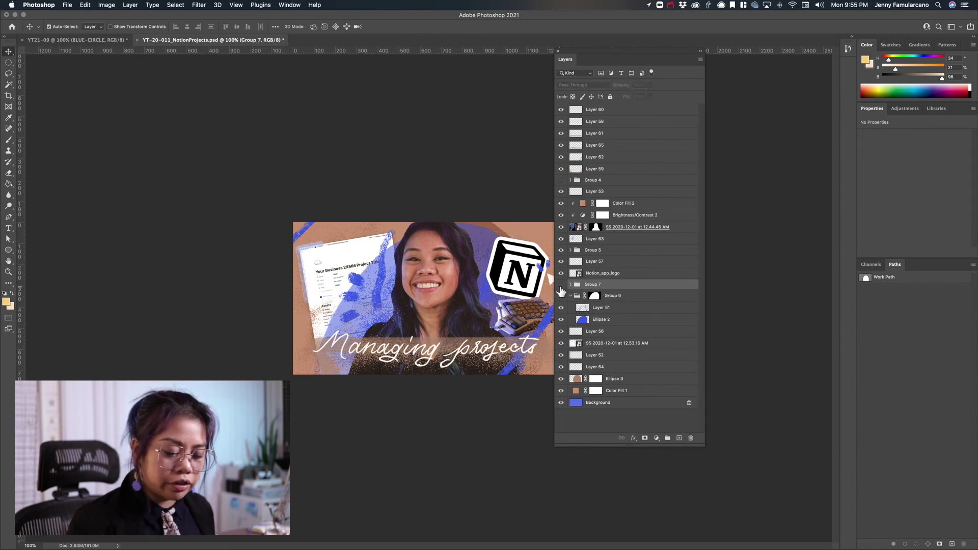
left_click(561, 285)
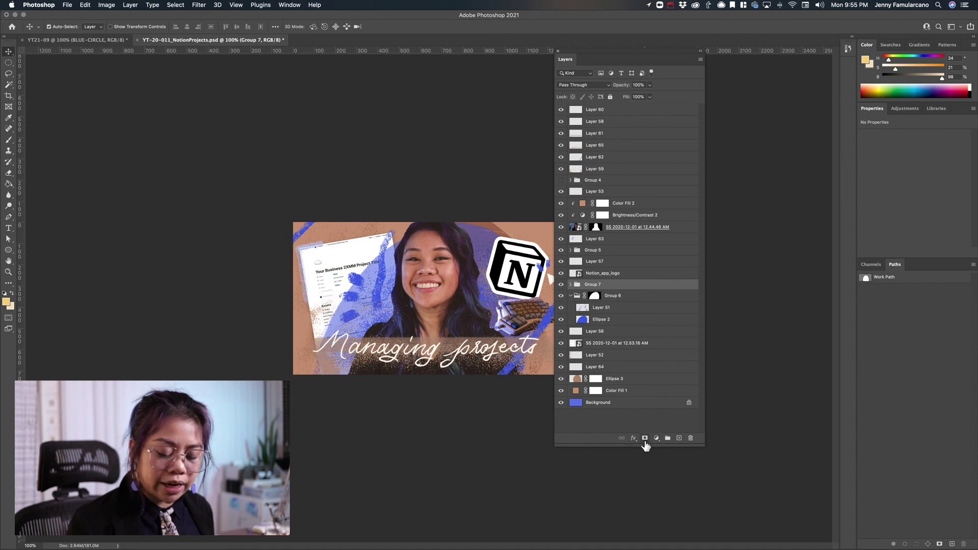
- Ungroup the three layers and group them again together with Group 6
key("b")
key("shift+super+g")
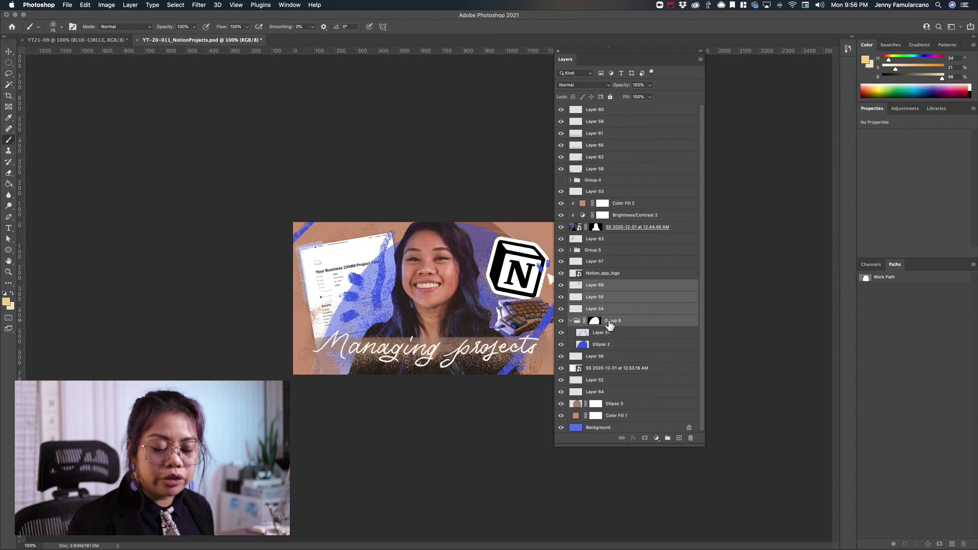
key("super+g")
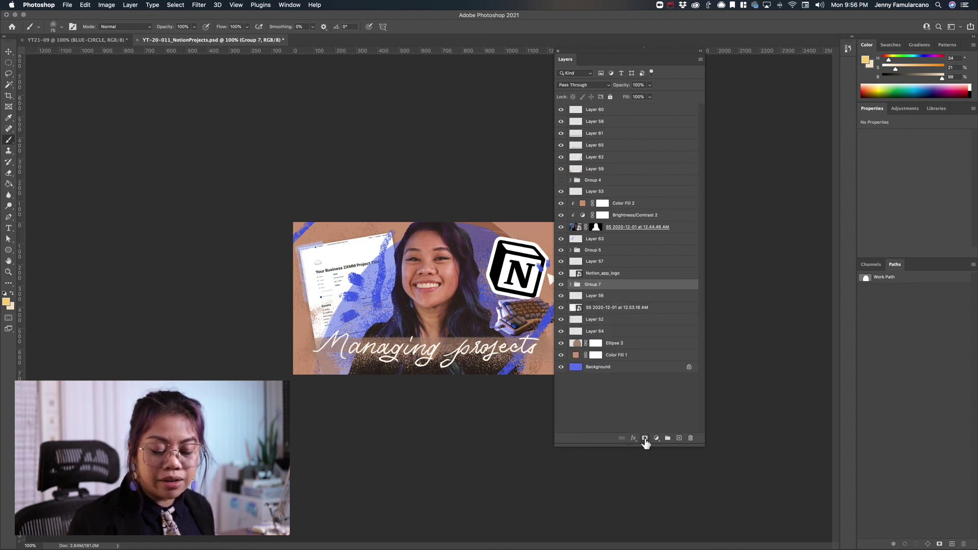
- Add a layer mask to the new group and paint black on it over the blue shape around the portrait
left_click(645, 438)
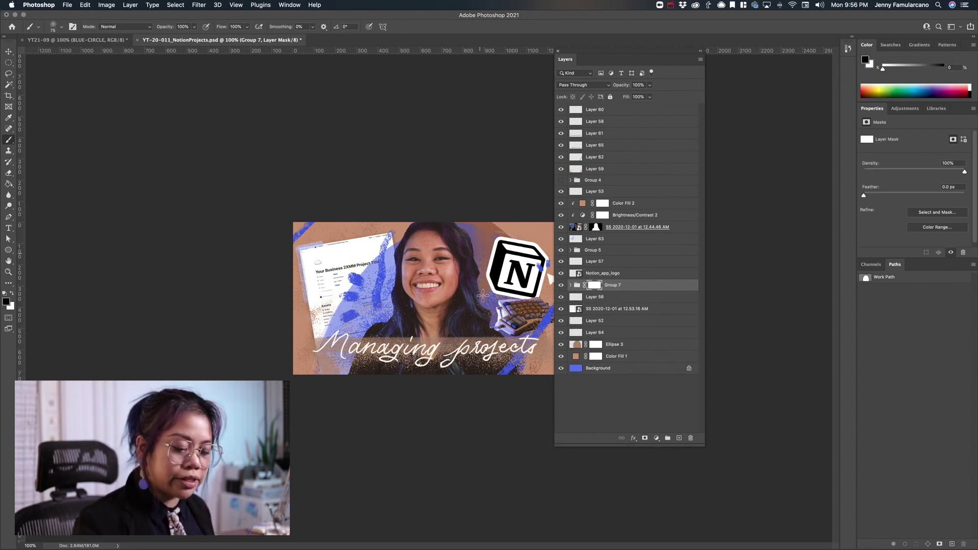
left_click(571, 285)
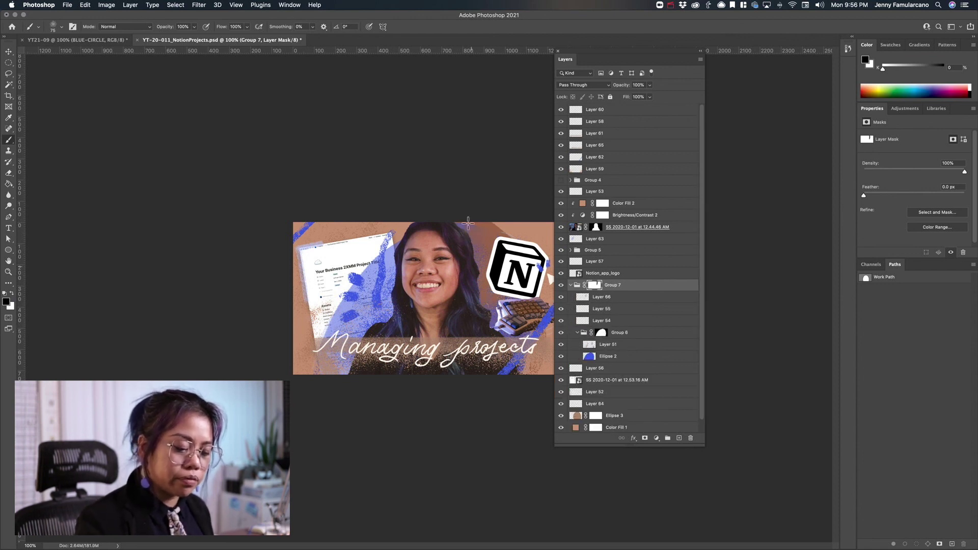
mouse_move(425, 256)
left_mouse_down()
mouse_move(385, 270)
mouse_move(389, 300)
left_mouse_up()
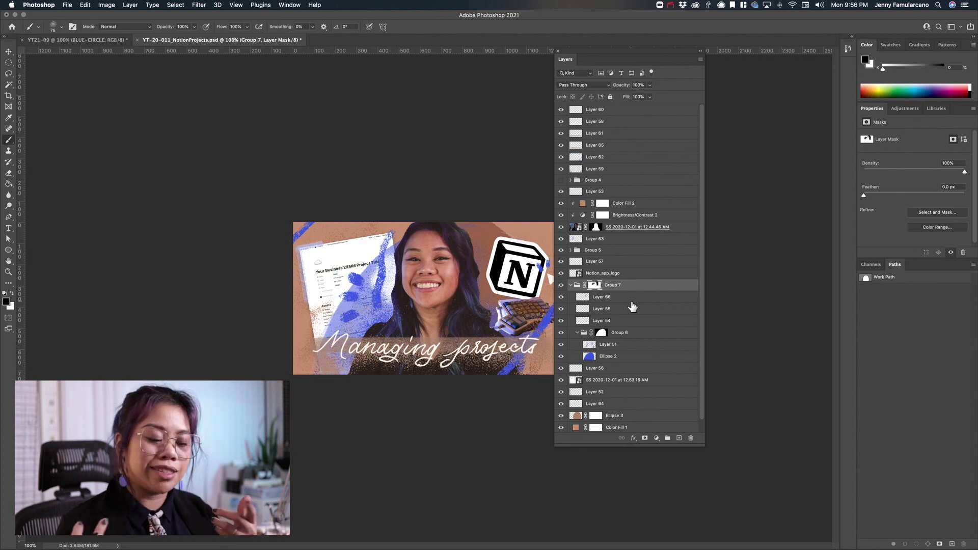
- Undo the mask painting, the group's layer mask and the grouping
key("super+z")
key("super+z")
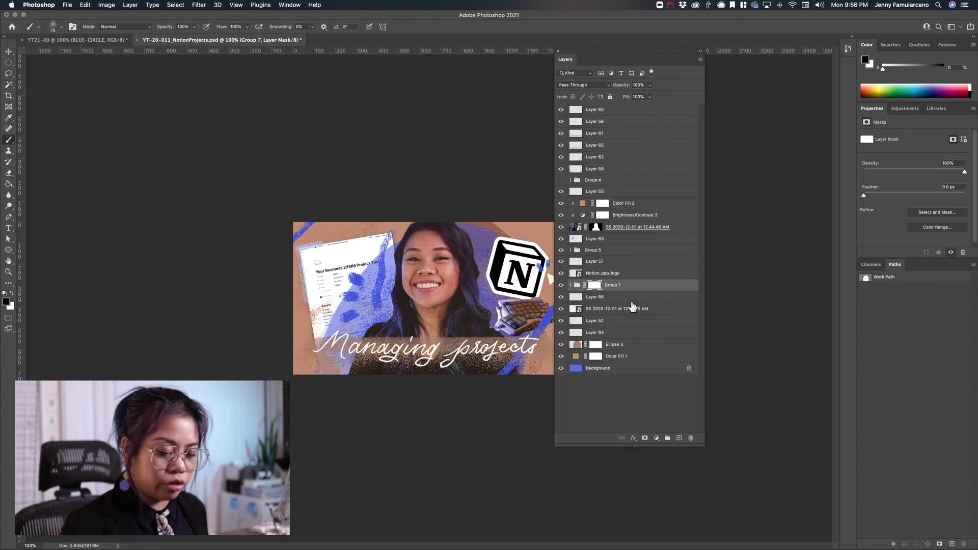
key("super+z")
key("super+z")
key("super+z")
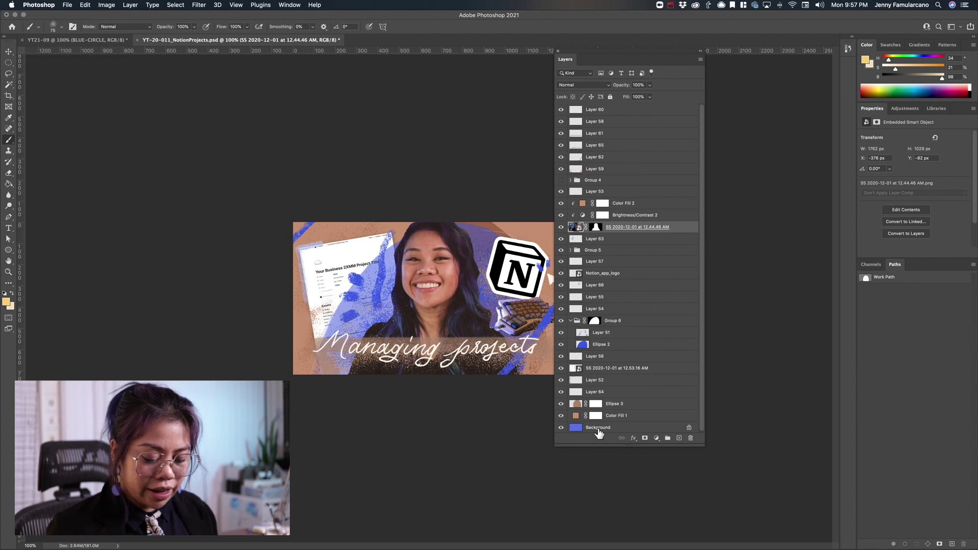
- Select the layer mask of the Color Fill 1 layer above the Background
left_click(595, 416)
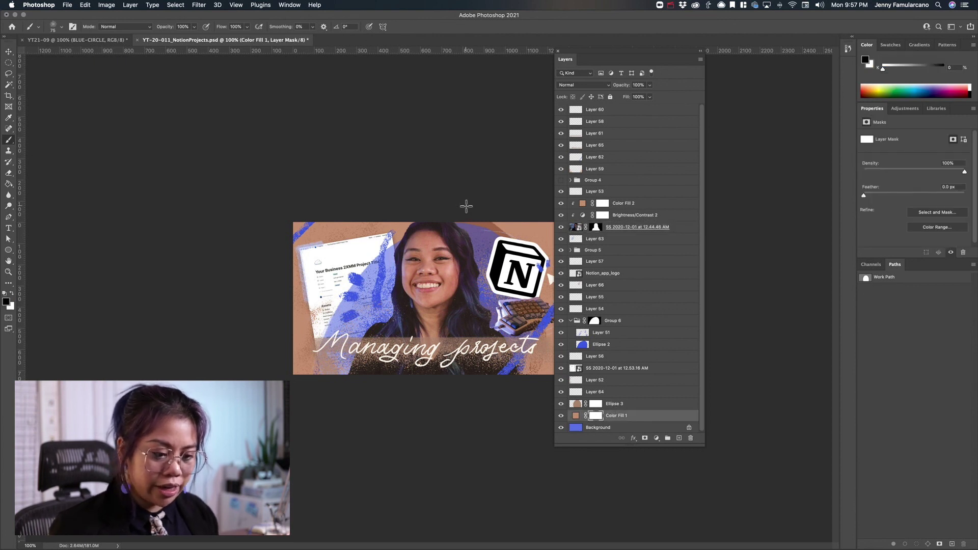